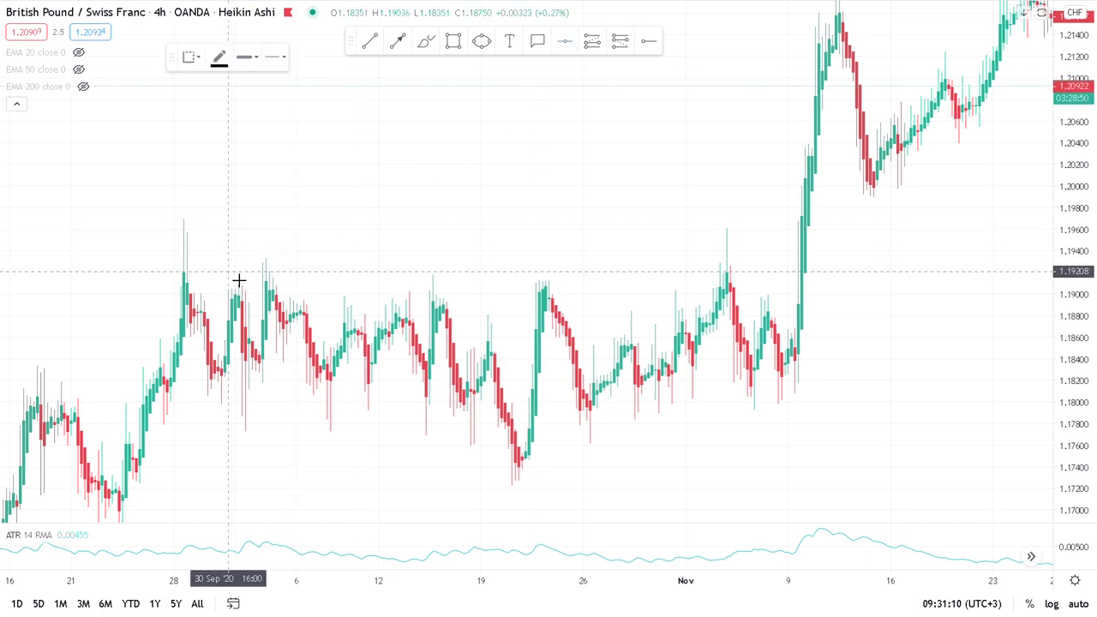
Step: Place horizontal lines at 1.19208 along the consolidation highs and at 1.17919 along its lows
left_click(238, 281)
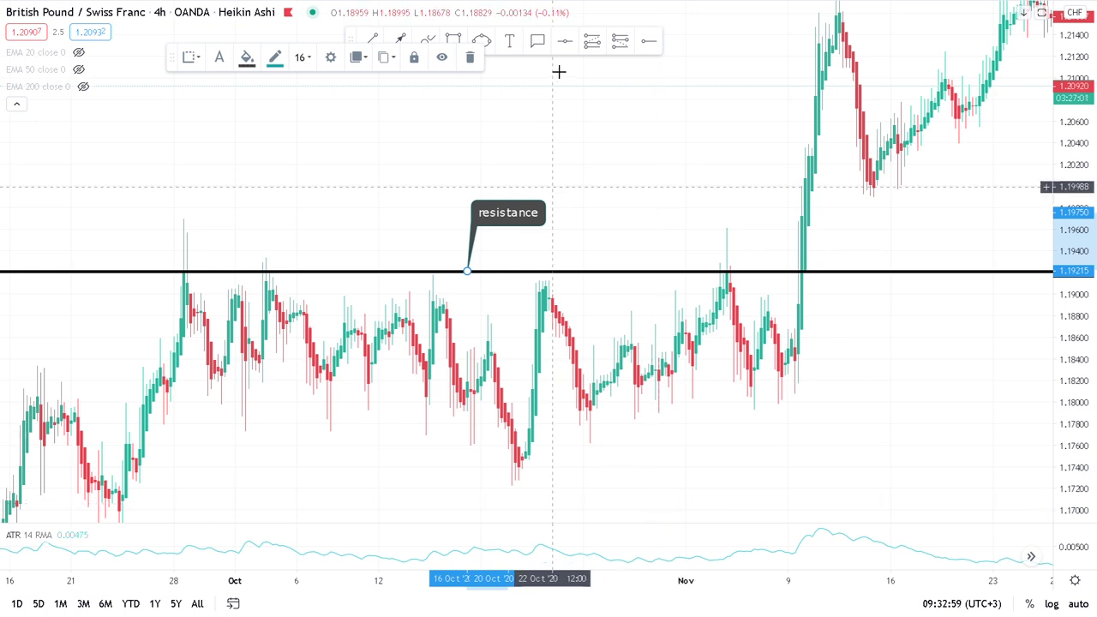
left_click(568, 42)
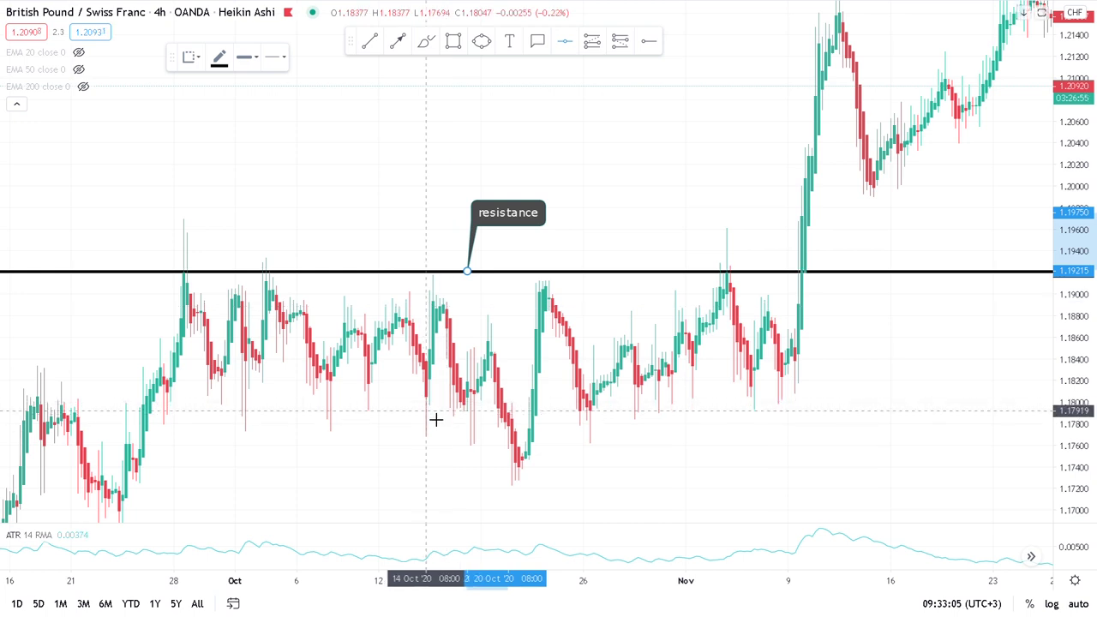
left_click(435, 419)
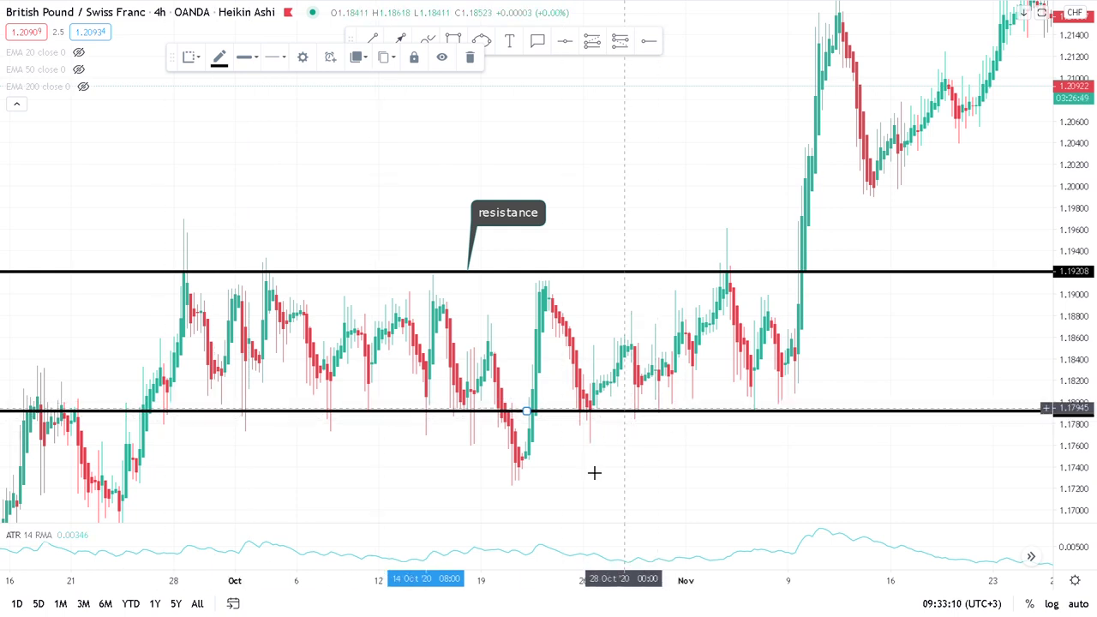
Step: Add a callout reading "support" below the lower horizontal line, pointing to it at about 27 October
left_click(535, 42)
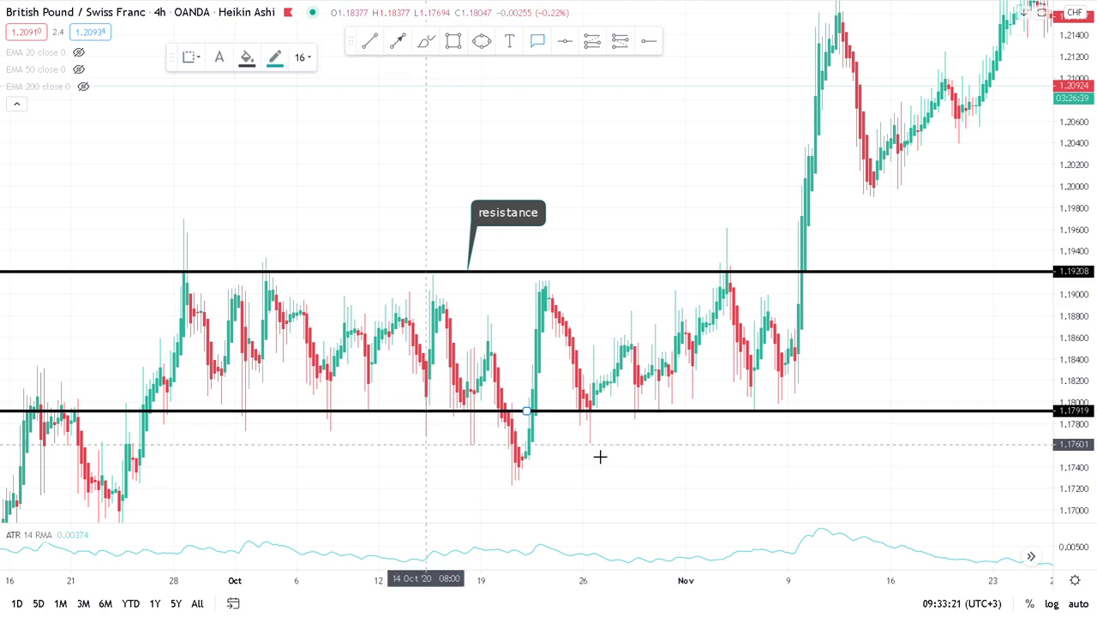
left_click(621, 419)
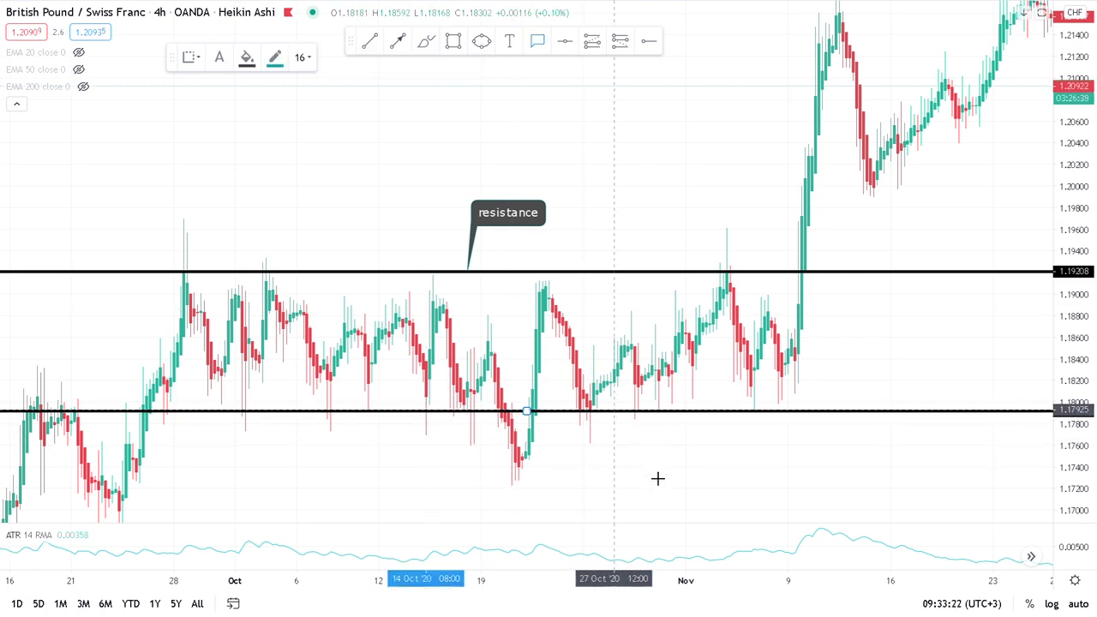
left_click(661, 480)
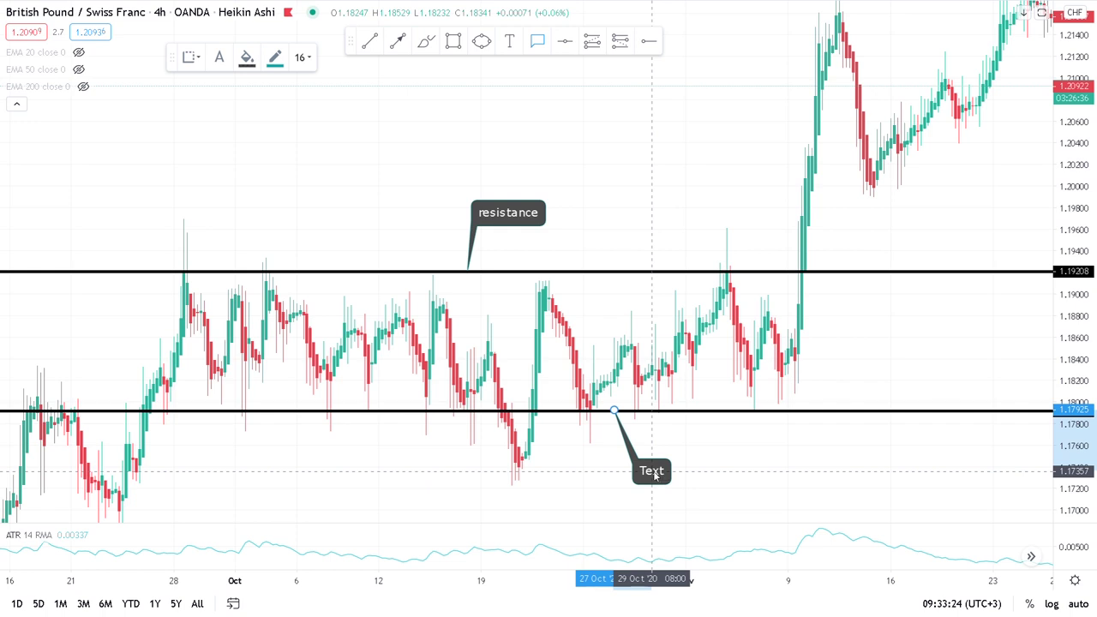
type("support")
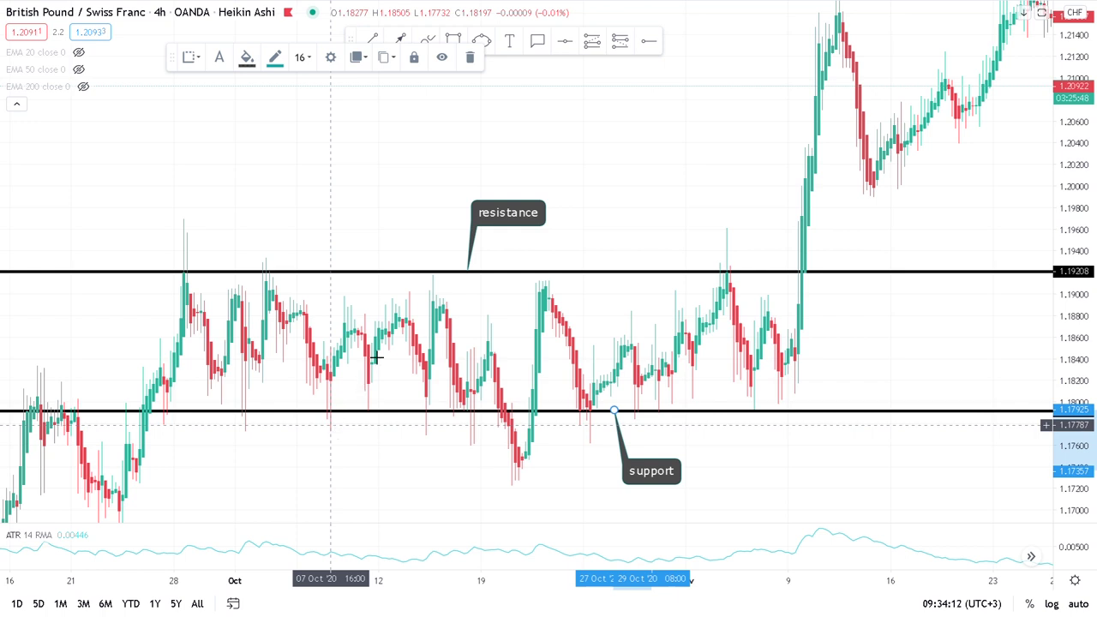
Step: Mark with the Brush the five points where price touches the resistance line between late September and early November
left_click(431, 43)
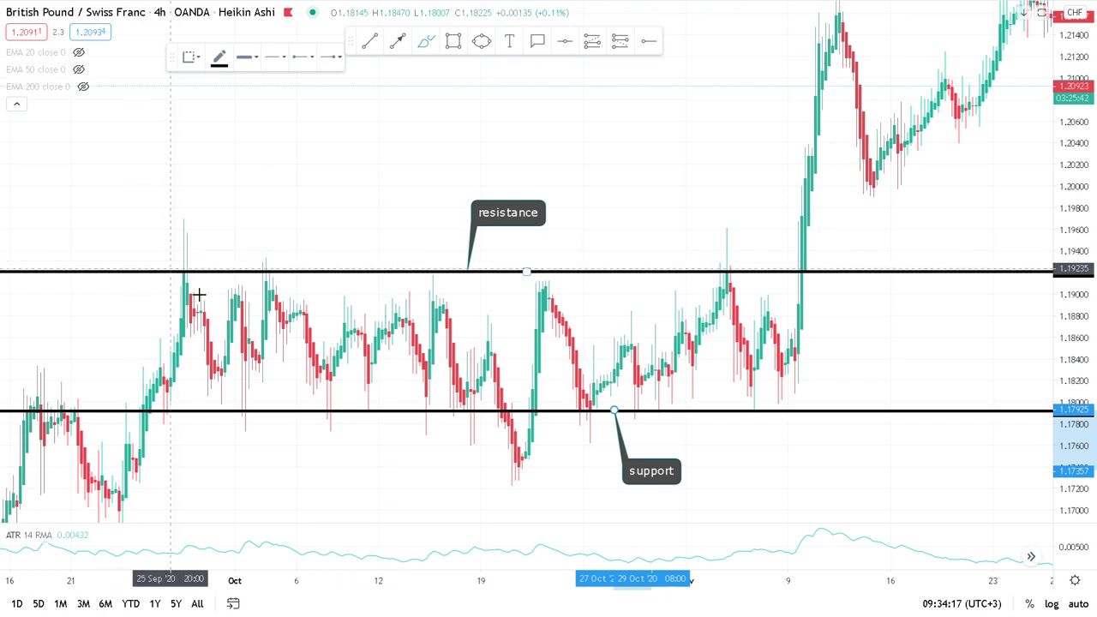
mouse_move(184, 282)
left_mouse_down()
mouse_move(182, 264)
mouse_move(196, 289)
left_mouse_up()
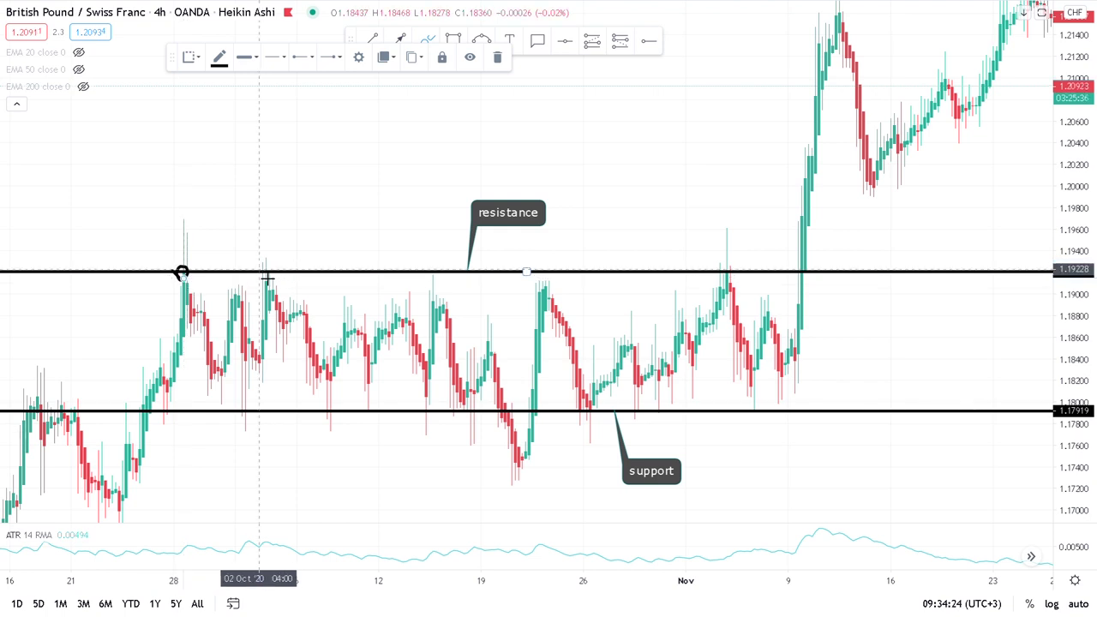
mouse_move(259, 272)
left_mouse_down()
mouse_move(276, 291)
mouse_move(261, 274)
mouse_move(269, 279)
left_mouse_up()
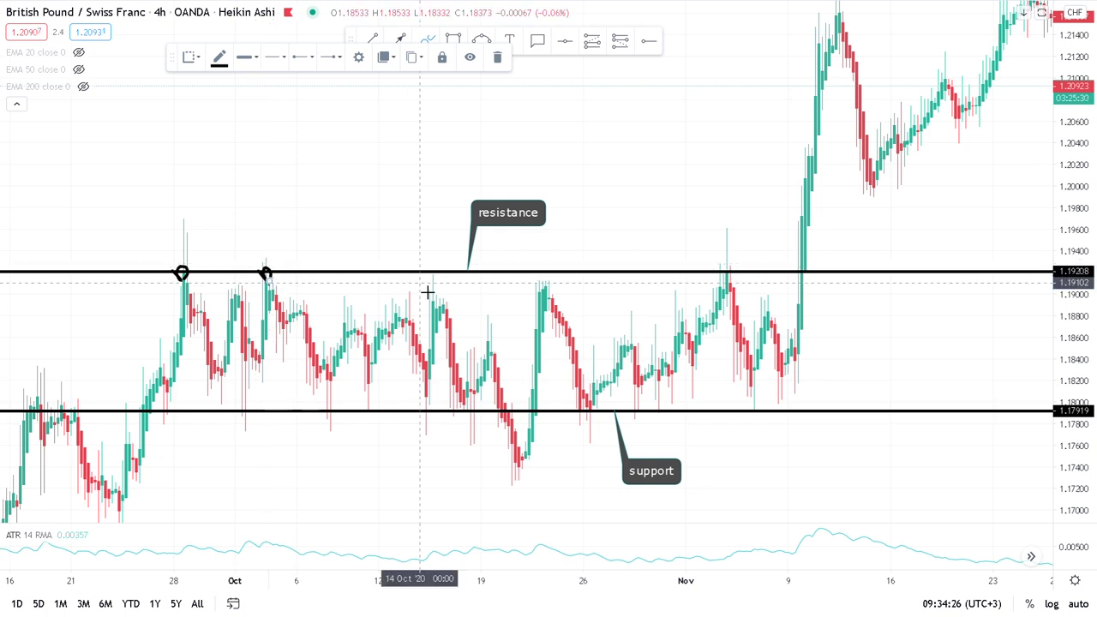
left_click_drag(422, 264, 436, 289)
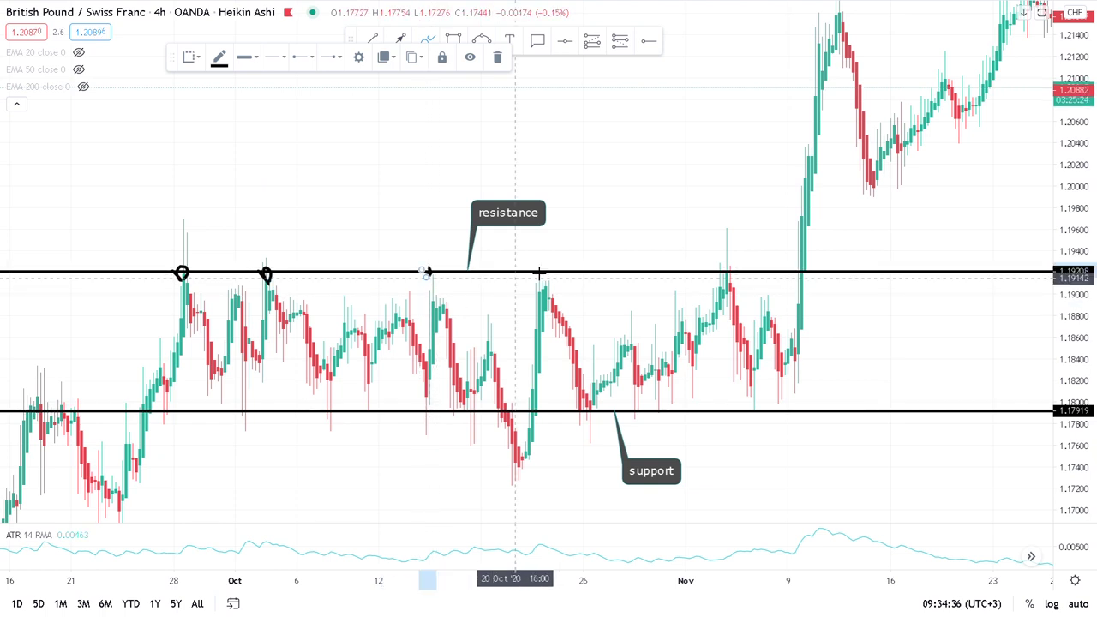
left_click_drag(537, 267, 537, 280)
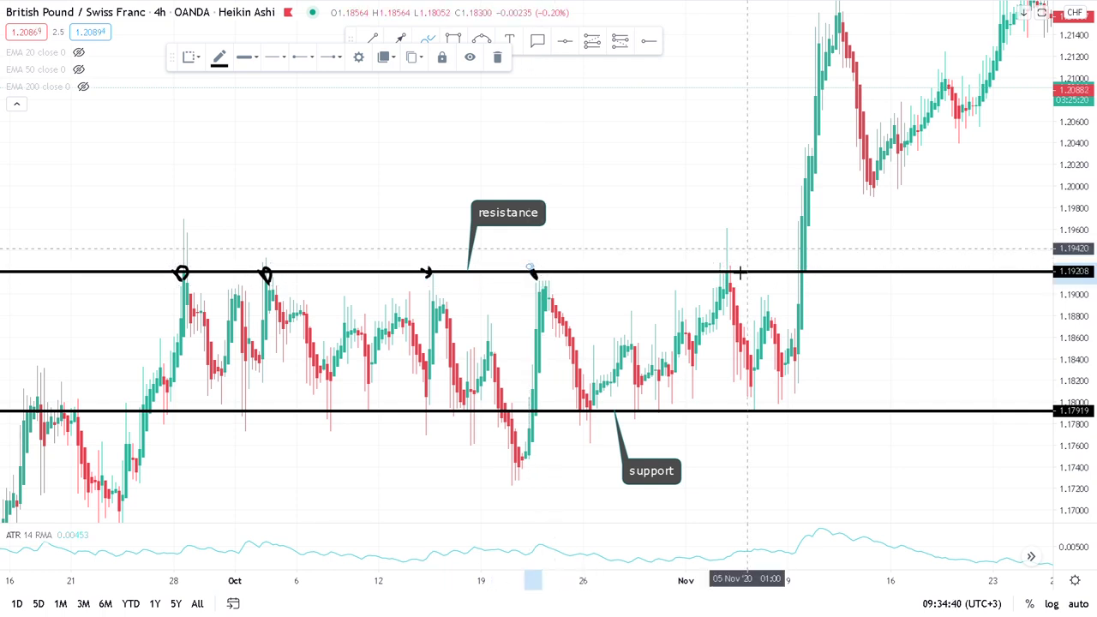
mouse_move(716, 268)
left_mouse_down()
mouse_move(723, 279)
mouse_move(734, 264)
left_mouse_up()
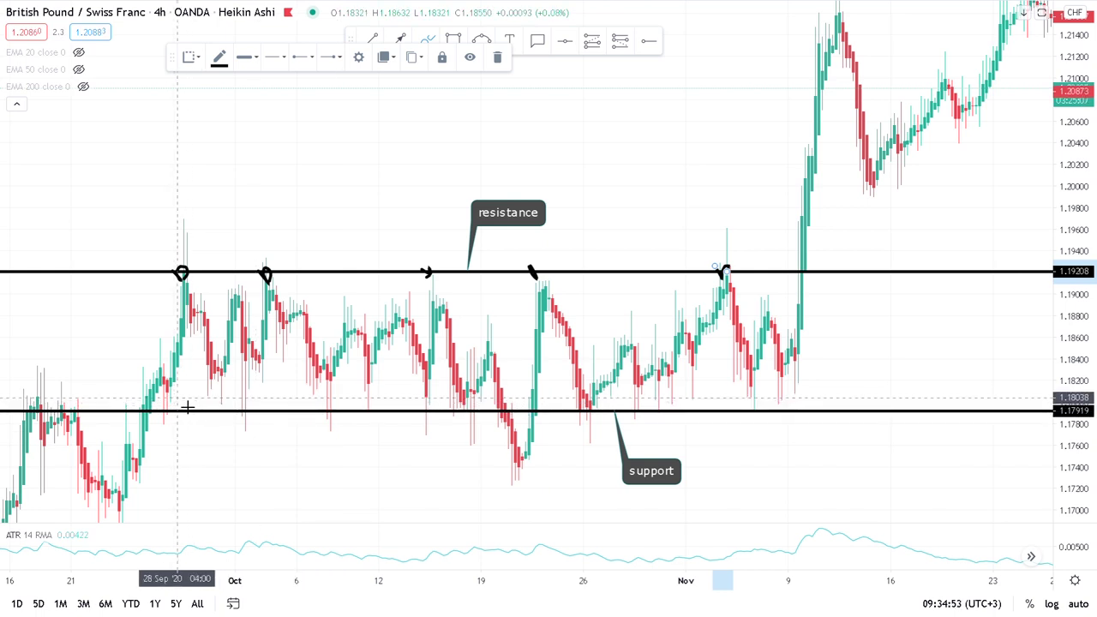
Step: Mark with the Brush the price touches along the support line from late September to early November
left_click_drag(155, 401, 176, 408)
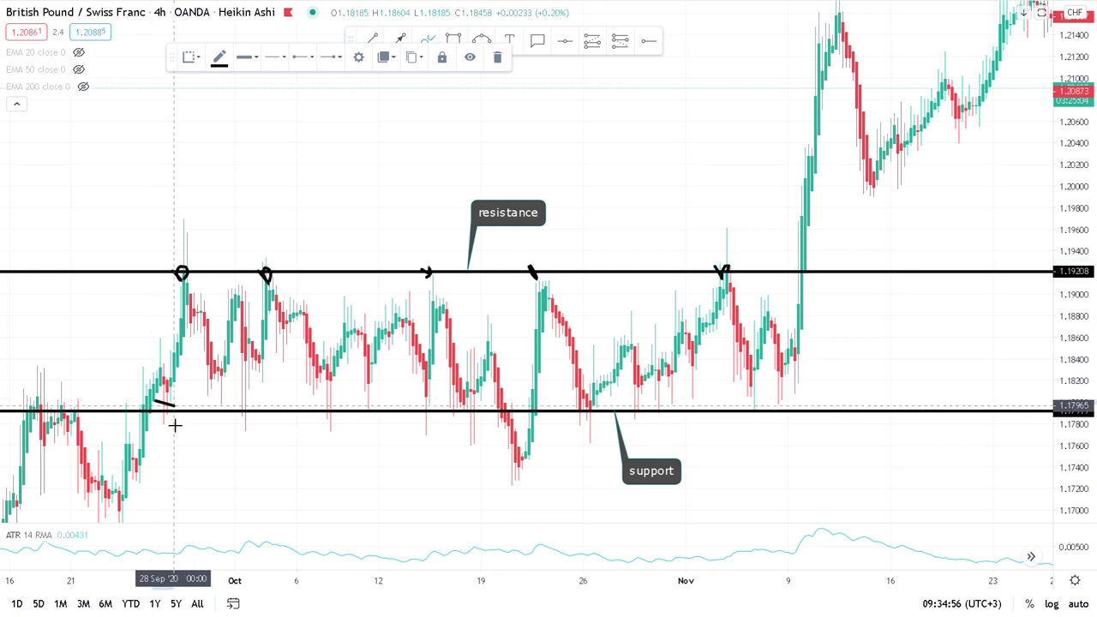
left_click_drag(174, 408, 173, 420)
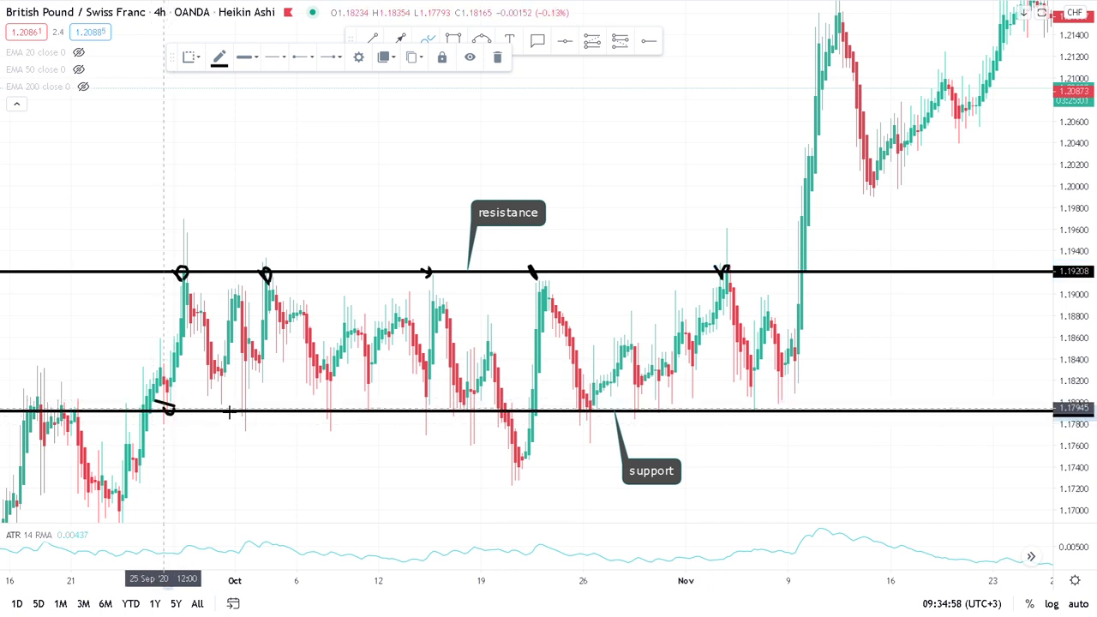
mouse_move(221, 407)
left_mouse_down()
mouse_move(247, 424)
mouse_move(226, 422)
left_mouse_up()
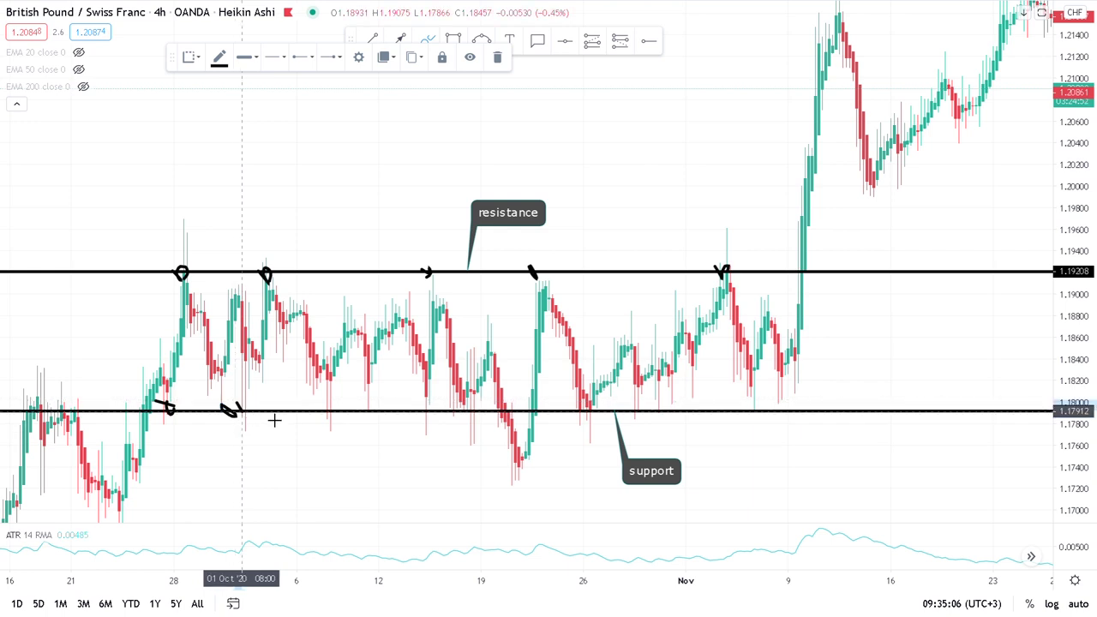
left_click_drag(317, 406, 336, 414)
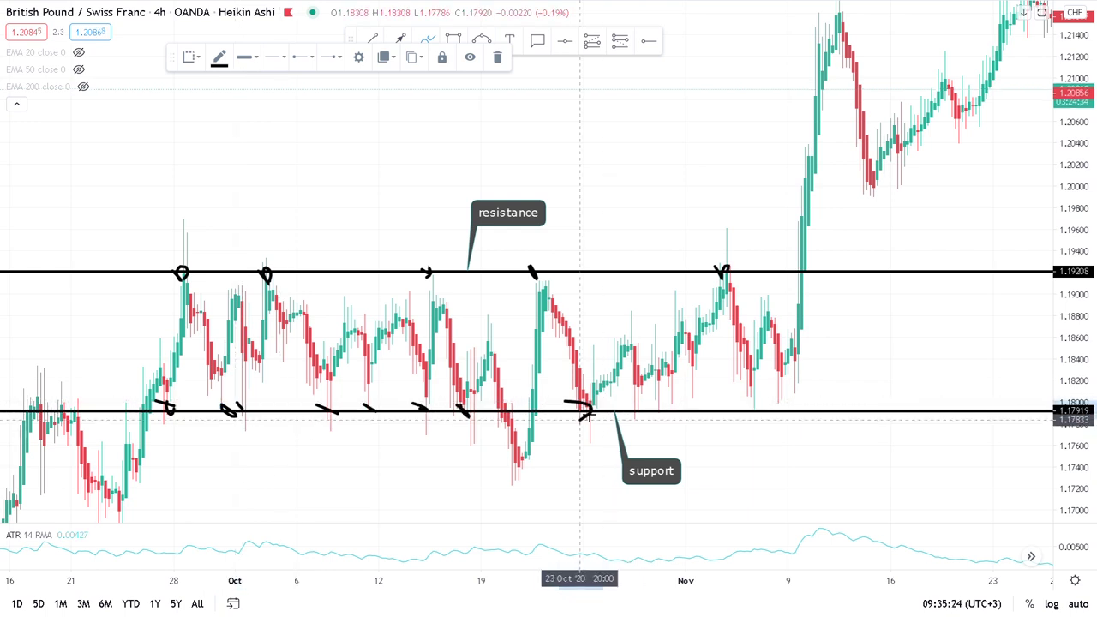
mouse_move(631, 402)
left_mouse_down()
mouse_move(648, 402)
mouse_move(632, 416)
left_mouse_up()
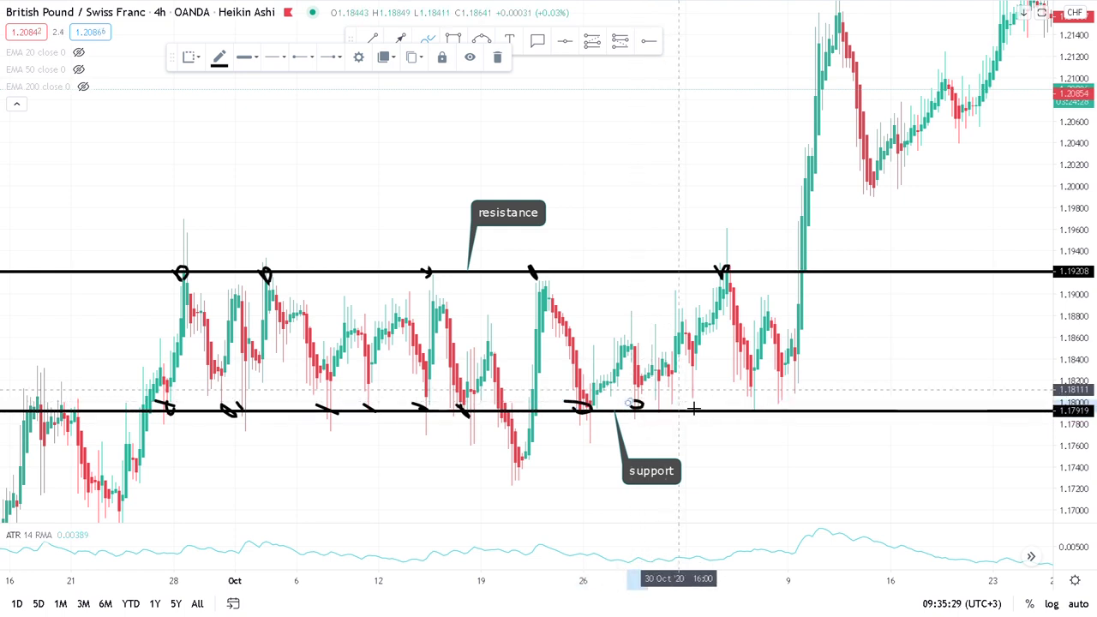
left_click_drag(684, 397, 688, 405)
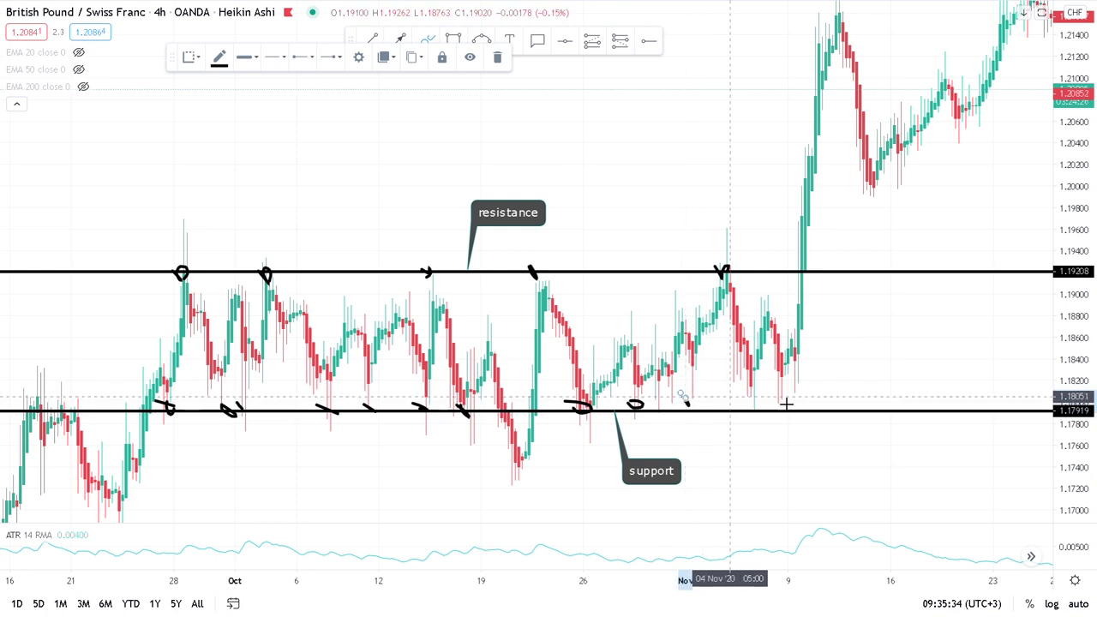
mouse_move(736, 397)
left_mouse_down()
mouse_move(771, 400)
mouse_move(752, 409)
left_mouse_up()
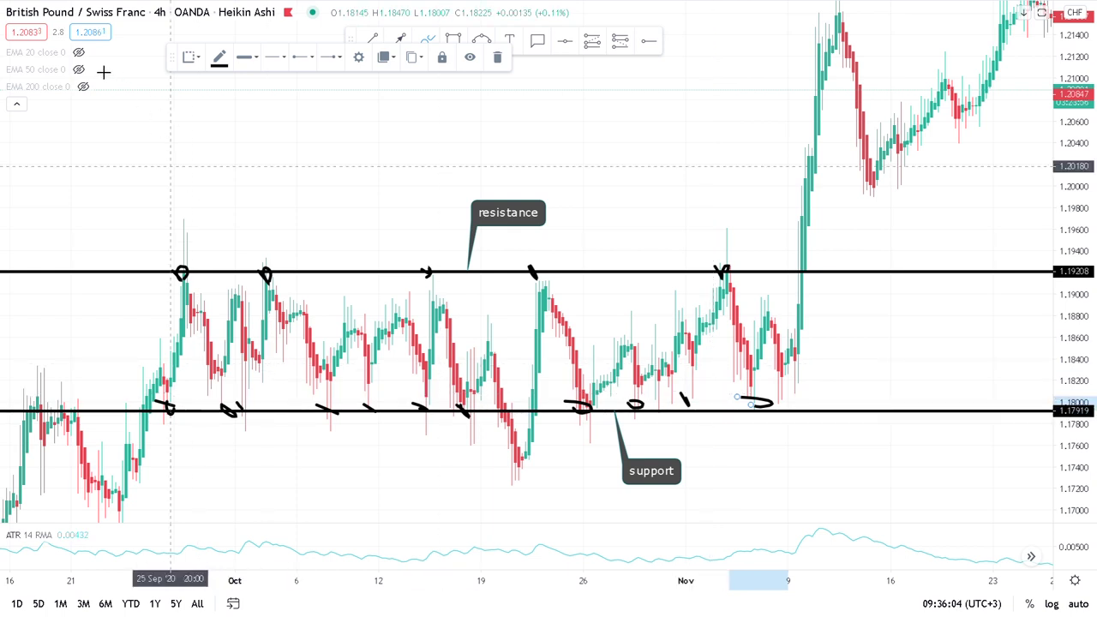
Step: Show the EMA 20 to examine how it runs through the range, and hide it again
mouse_move(80, 54)
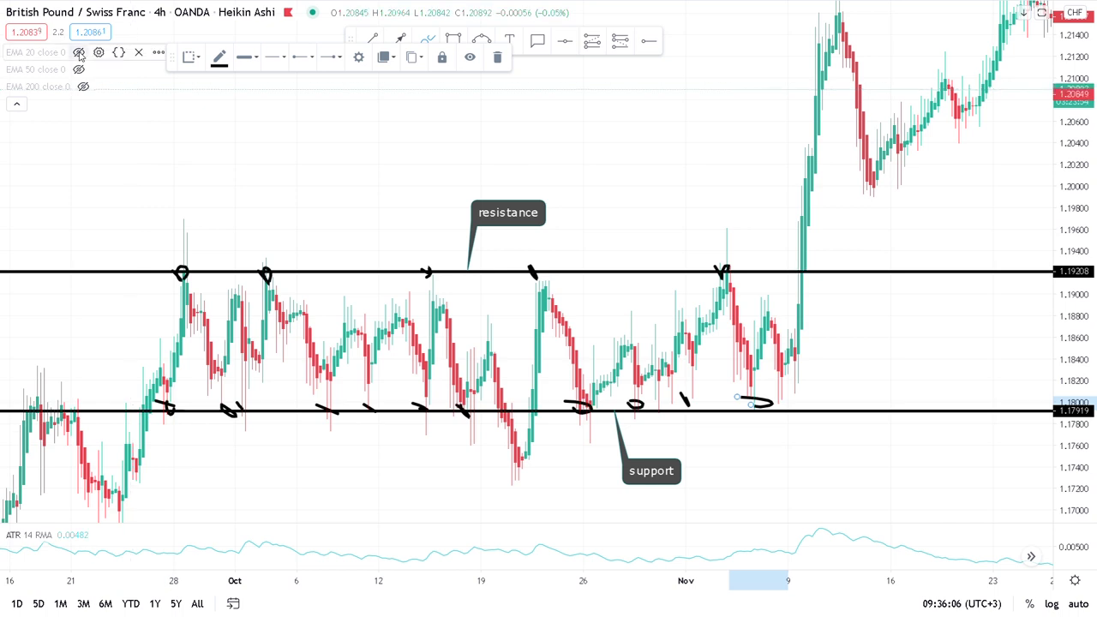
left_click(79, 53)
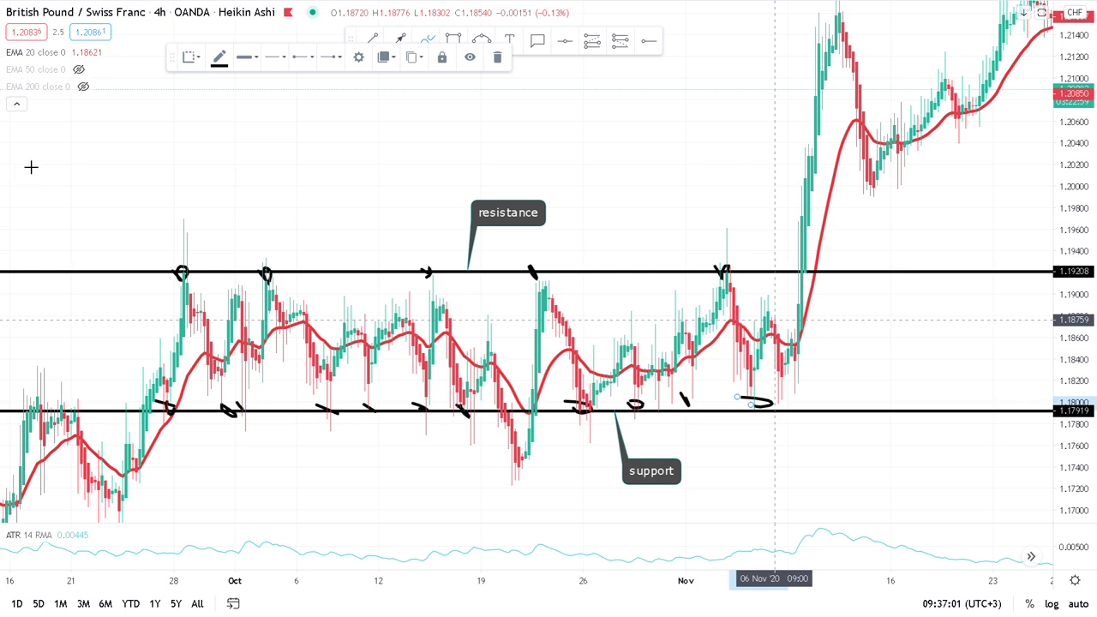
mouse_move(70, 67)
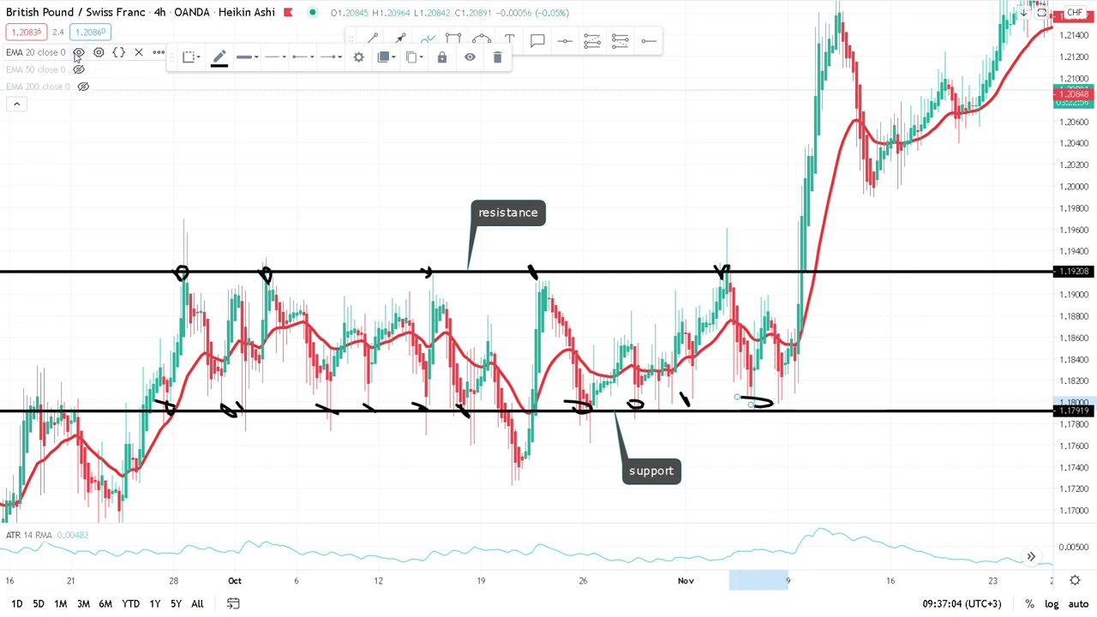
left_click(78, 52)
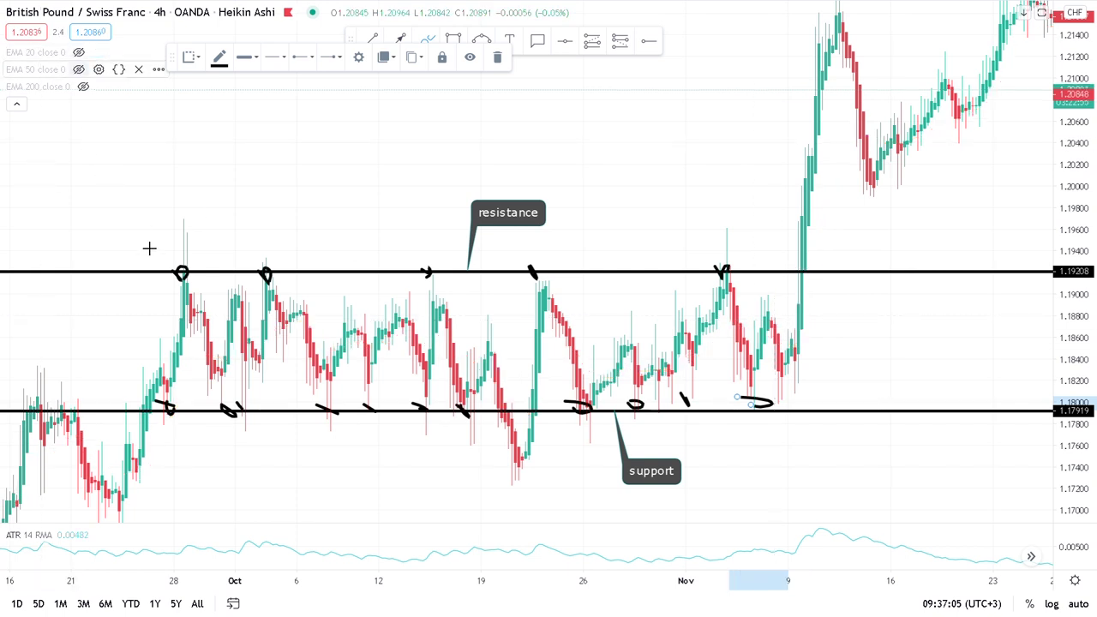
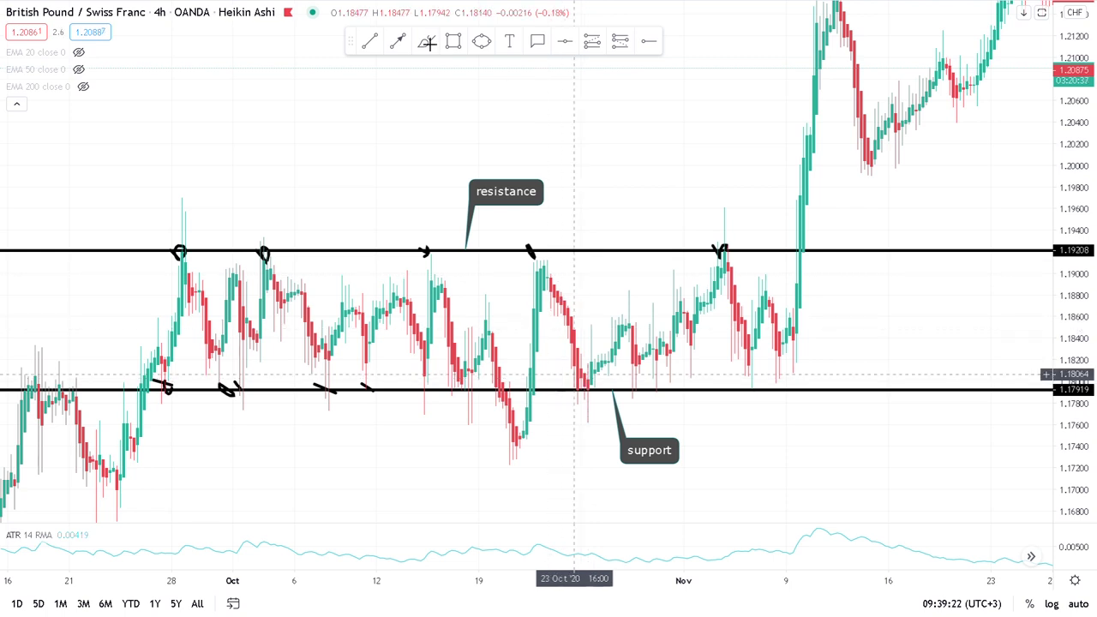
Step: Draw a downward arrow from the 22 October swing high through support, and a nearly flat trend line from about 1.17343 to 1.17416 near the lowest dip
left_click(399, 43)
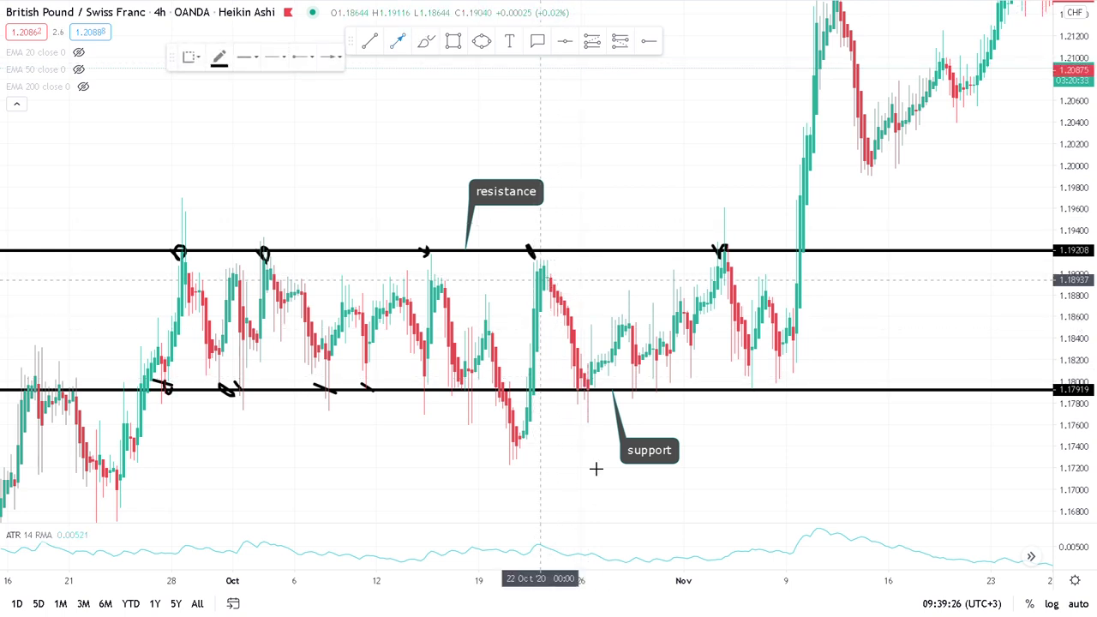
left_click_drag(540, 278, 627, 495)
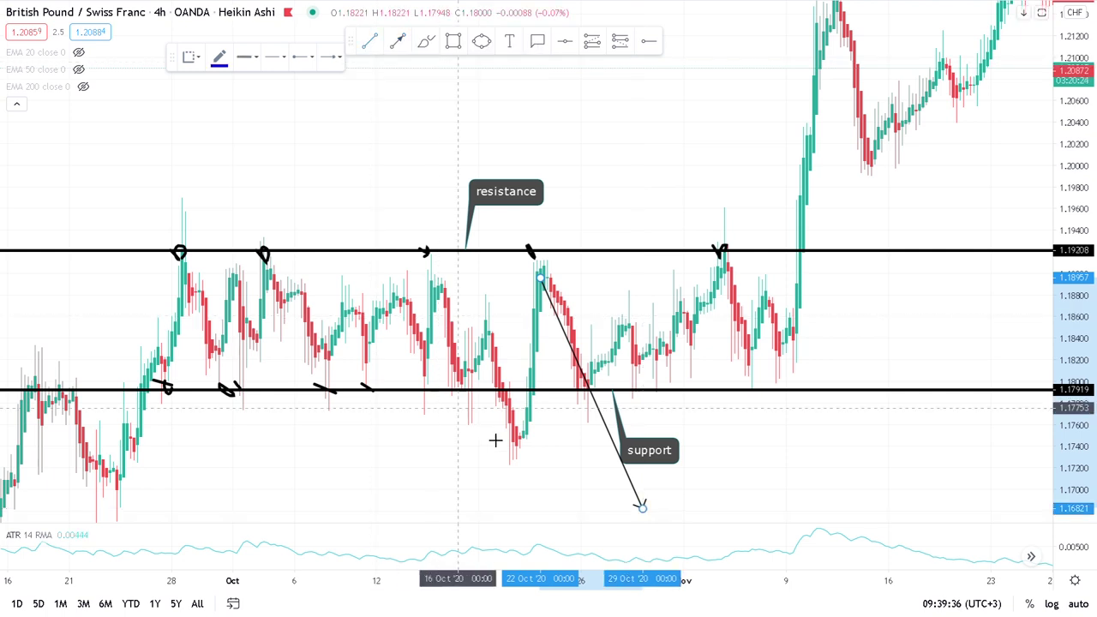
mouse_move(493, 452)
left_mouse_down()
mouse_move(710, 468)
mouse_move(701, 453)
left_mouse_up()
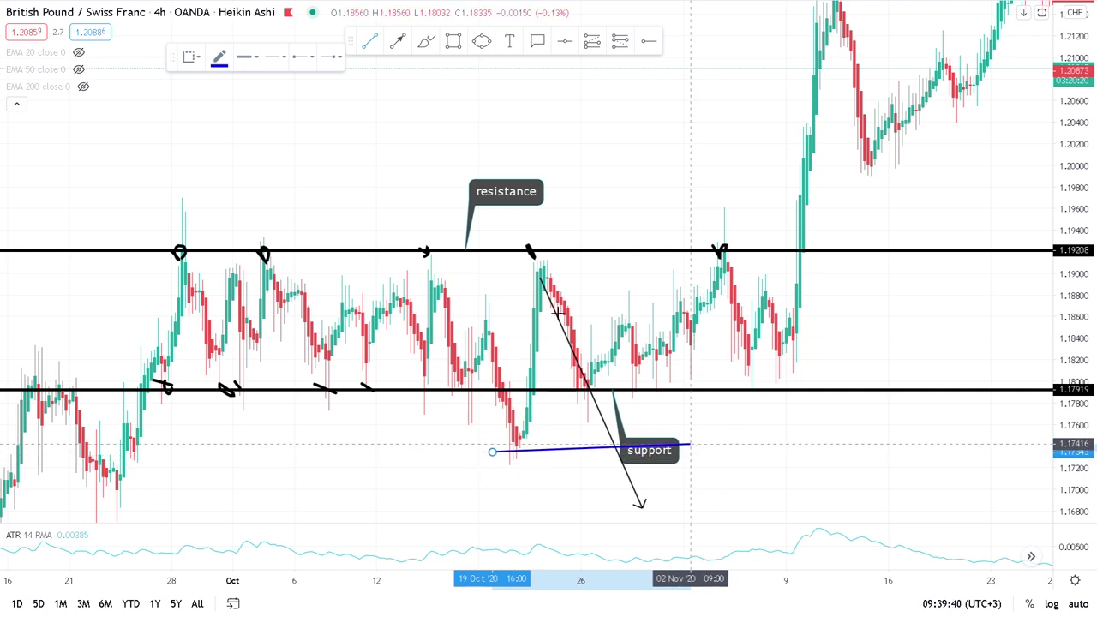
left_click(566, 449)
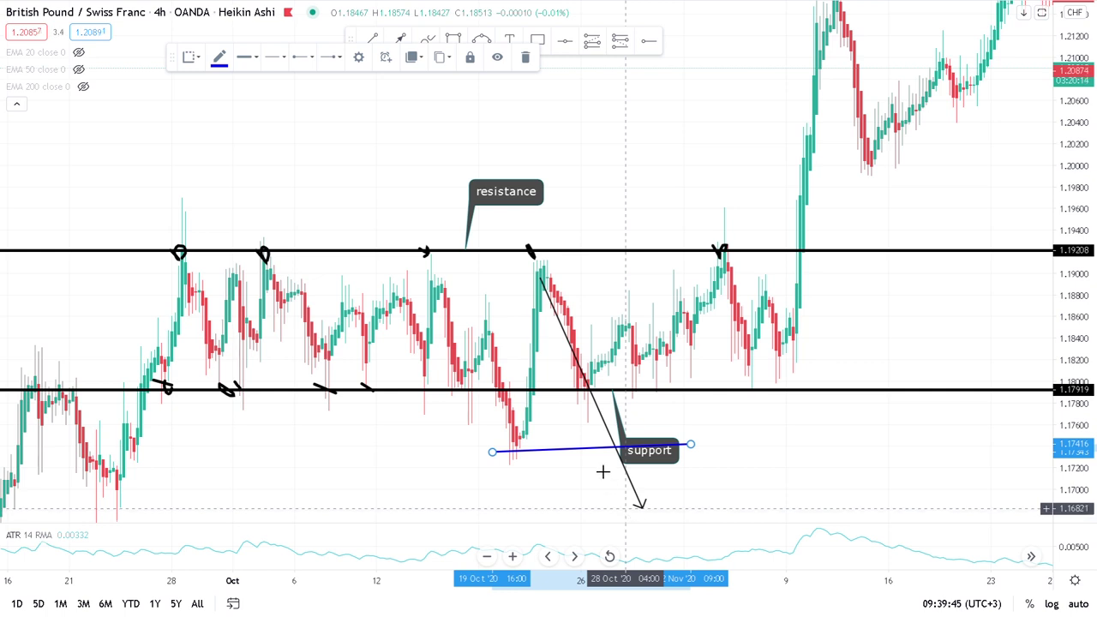
Step: Shorten the downward arrow to end at the support line, and delete it
left_click_drag(638, 504, 585, 394)
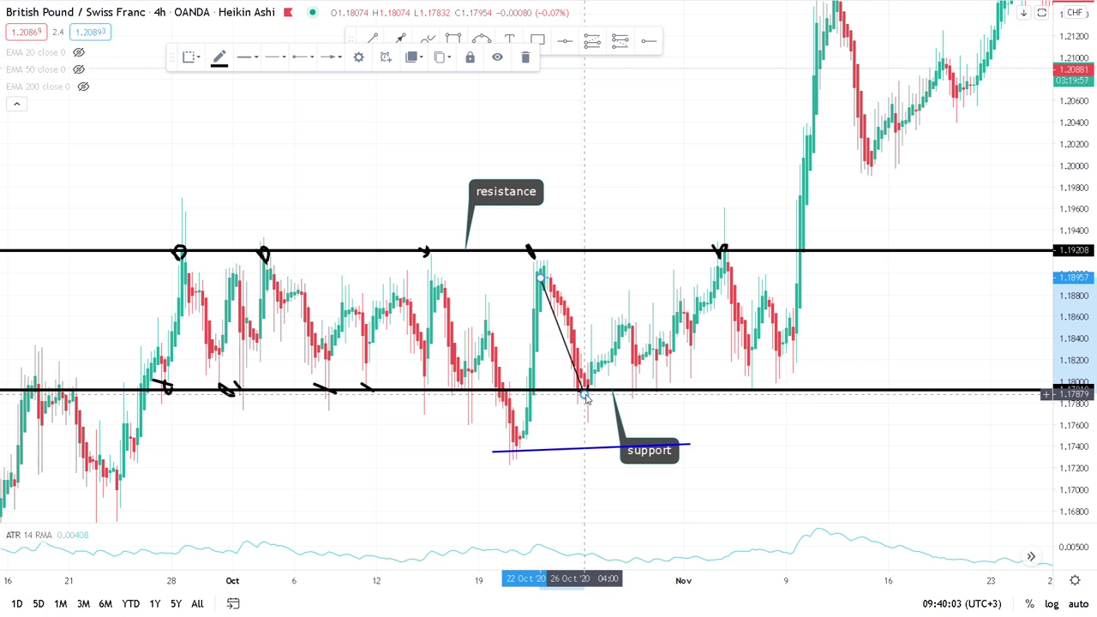
left_click(525, 57)
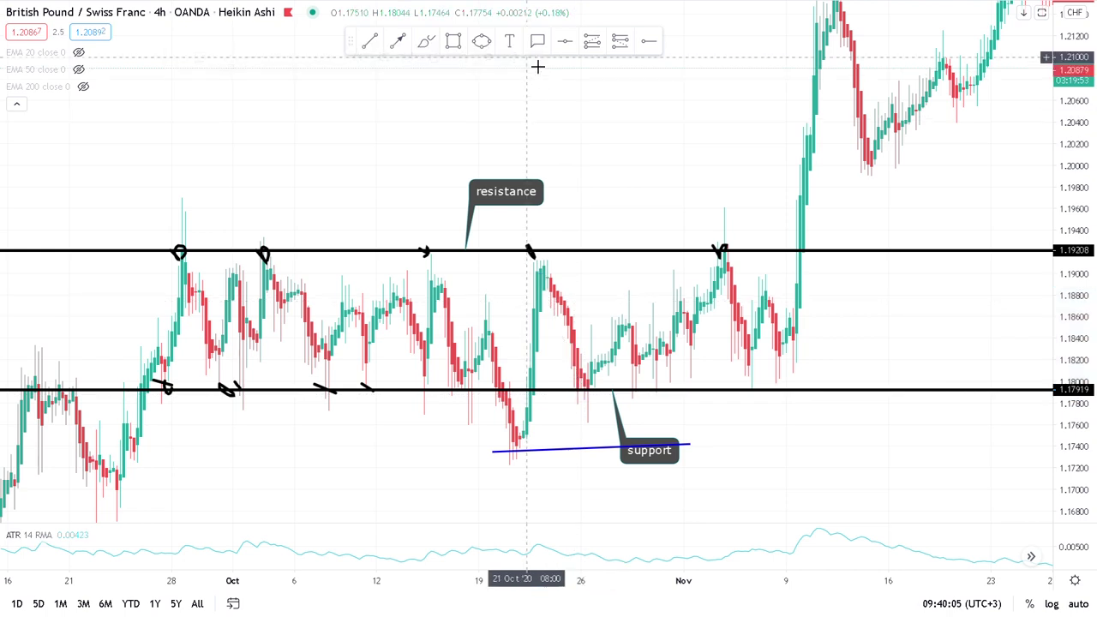
Step: Draw a rising trend line from the 20 October low at about 1.17343 to about 1.18487 on 12 November, and deselect it
left_click(370, 42)
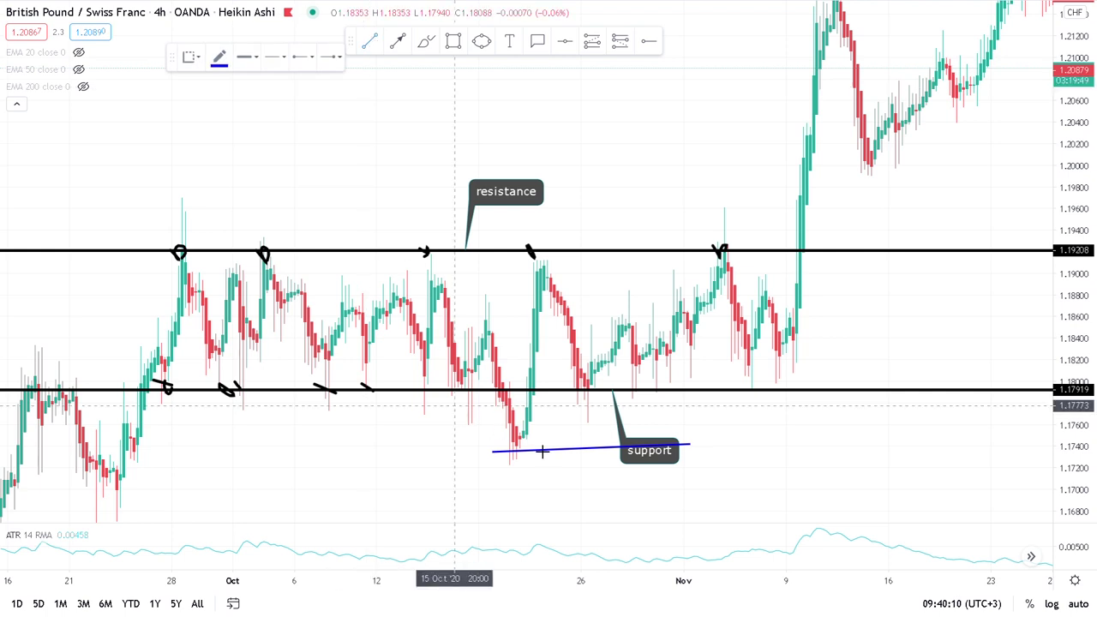
left_click(510, 452)
left_click(833, 348)
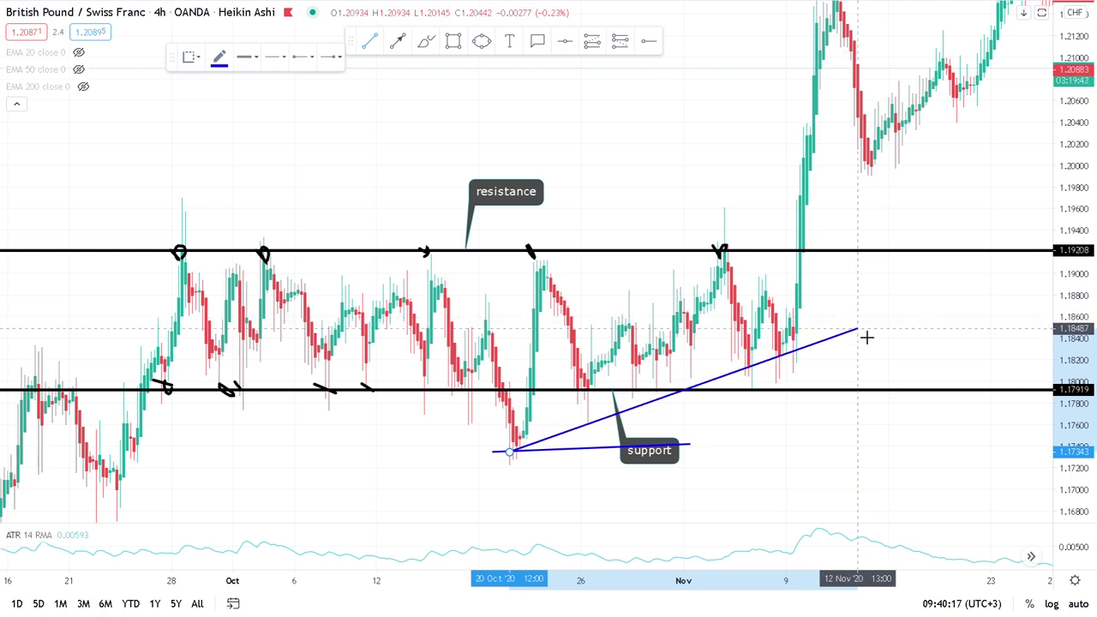
left_click(857, 328)
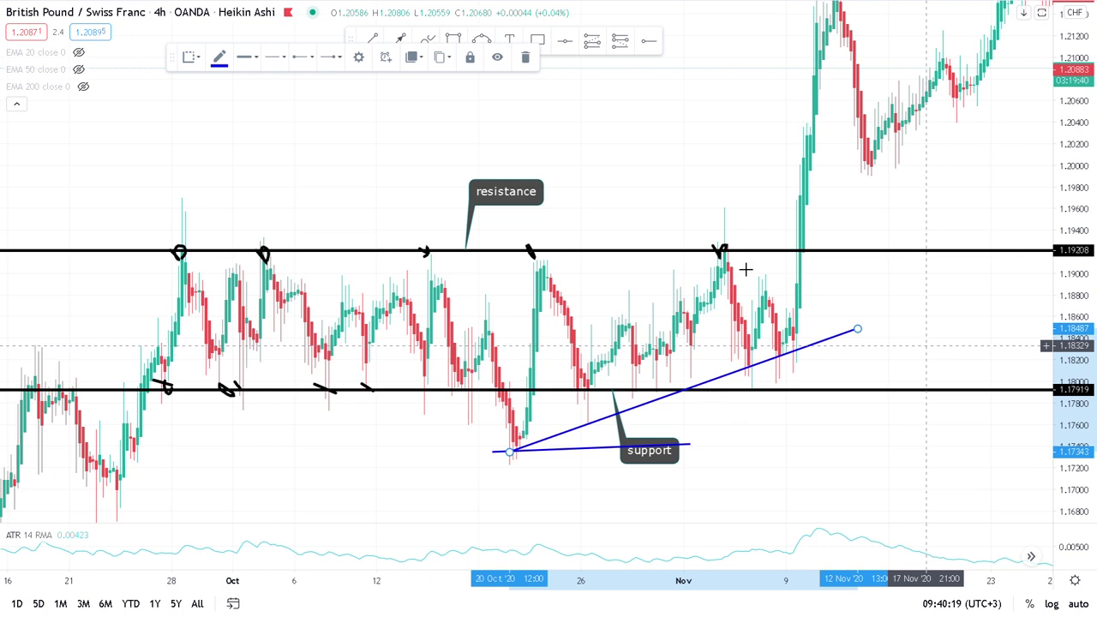
left_click(774, 393)
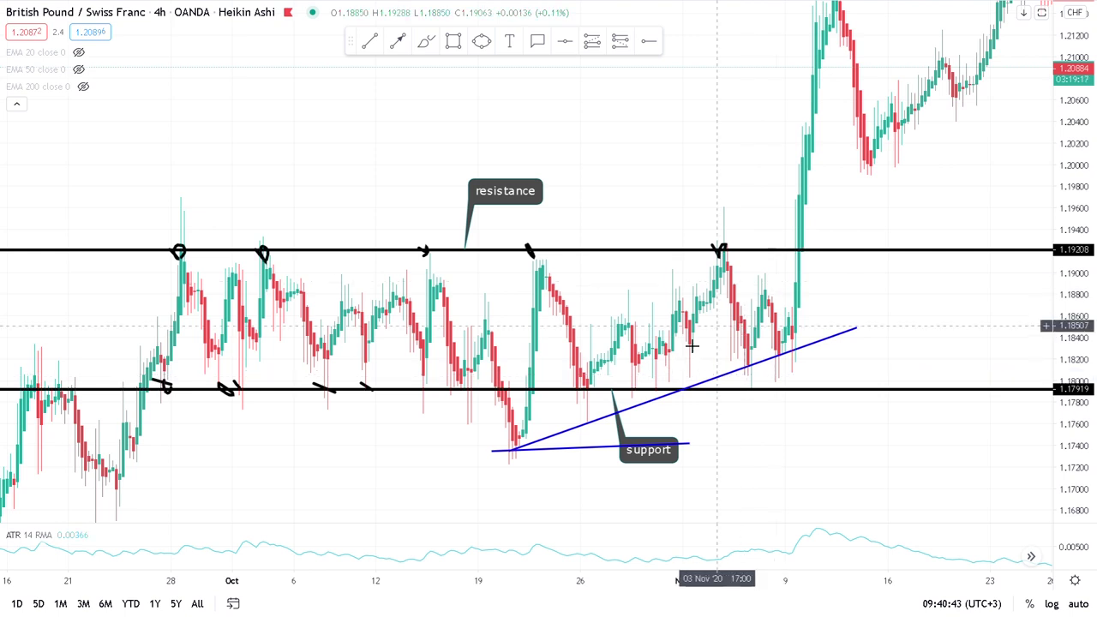
Step: Draw an upward arrow from about 1.18077 on 26 October to 1.18719, and a downward arrow from about 1.18534 to 1.18011 on 29 October
left_click(399, 46)
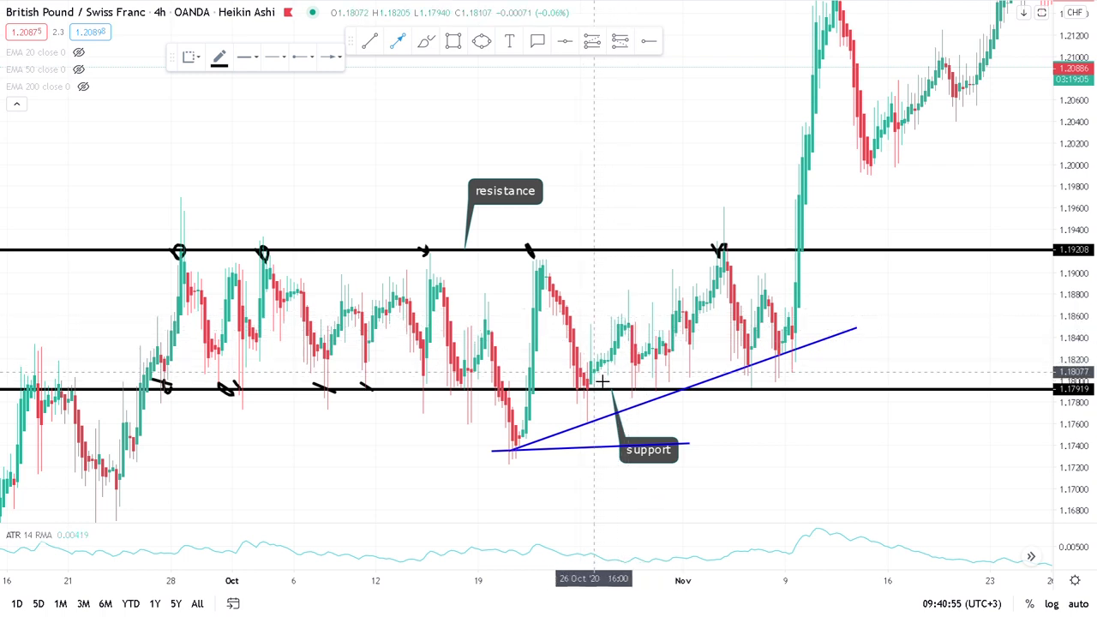
mouse_move(594, 370)
left_mouse_down()
mouse_move(628, 305)
mouse_move(641, 312)
left_mouse_up()
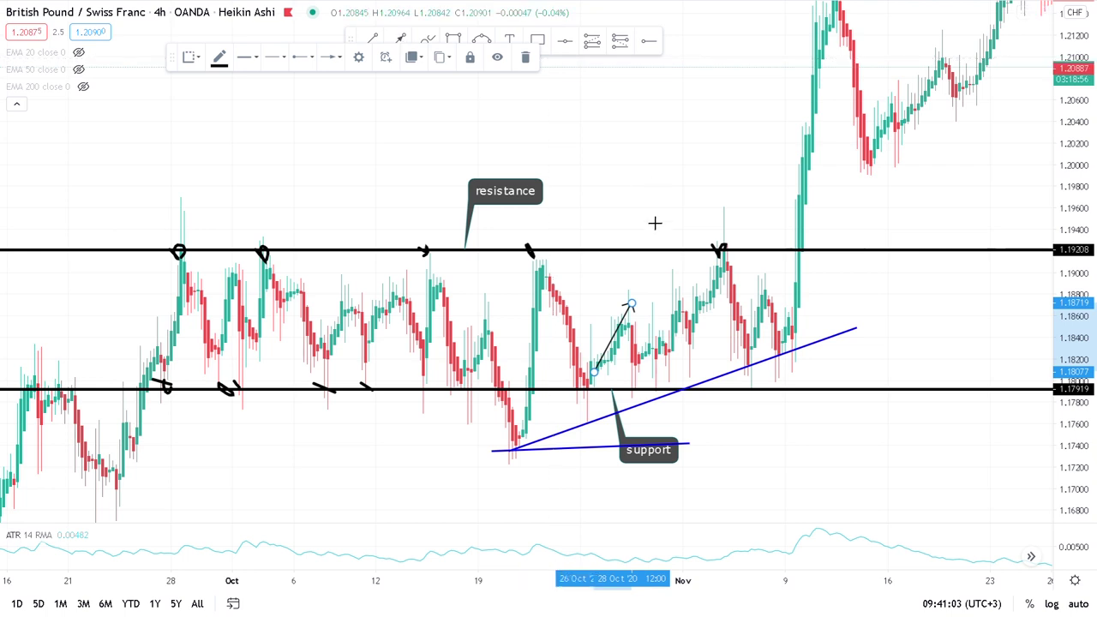
left_click(639, 336)
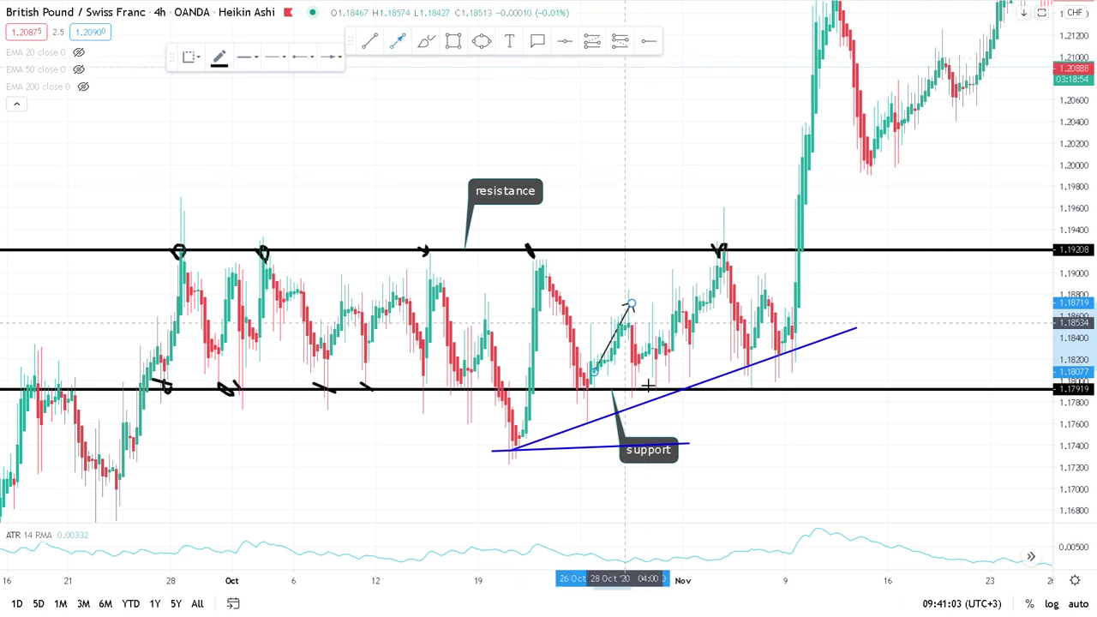
left_click_drag(630, 305, 644, 378)
left_click_drag(635, 367, 651, 371)
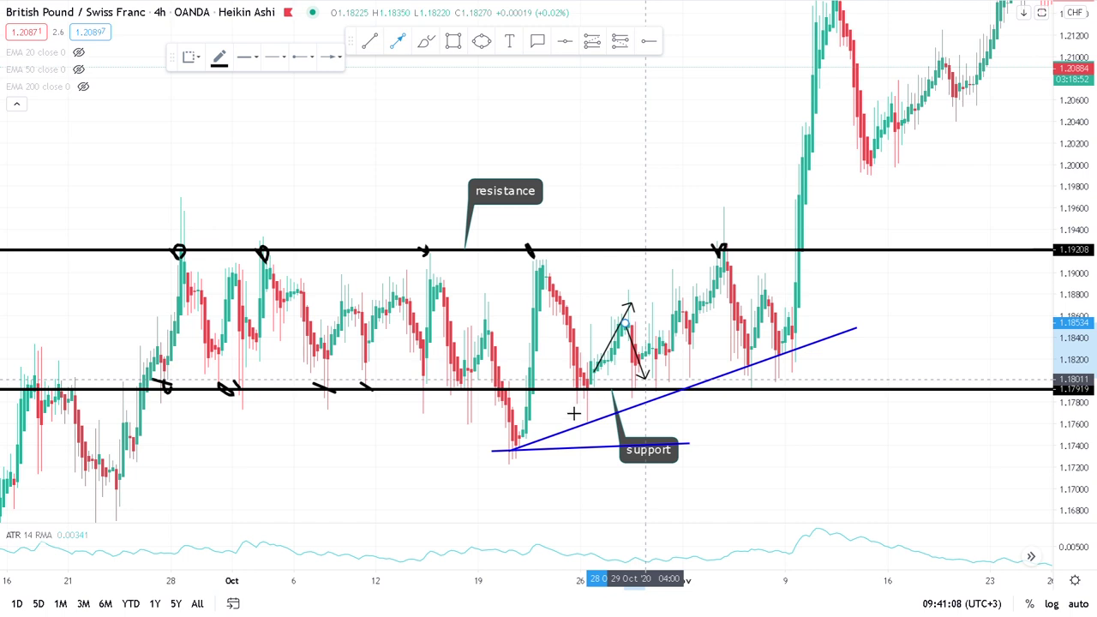
left_click(653, 372)
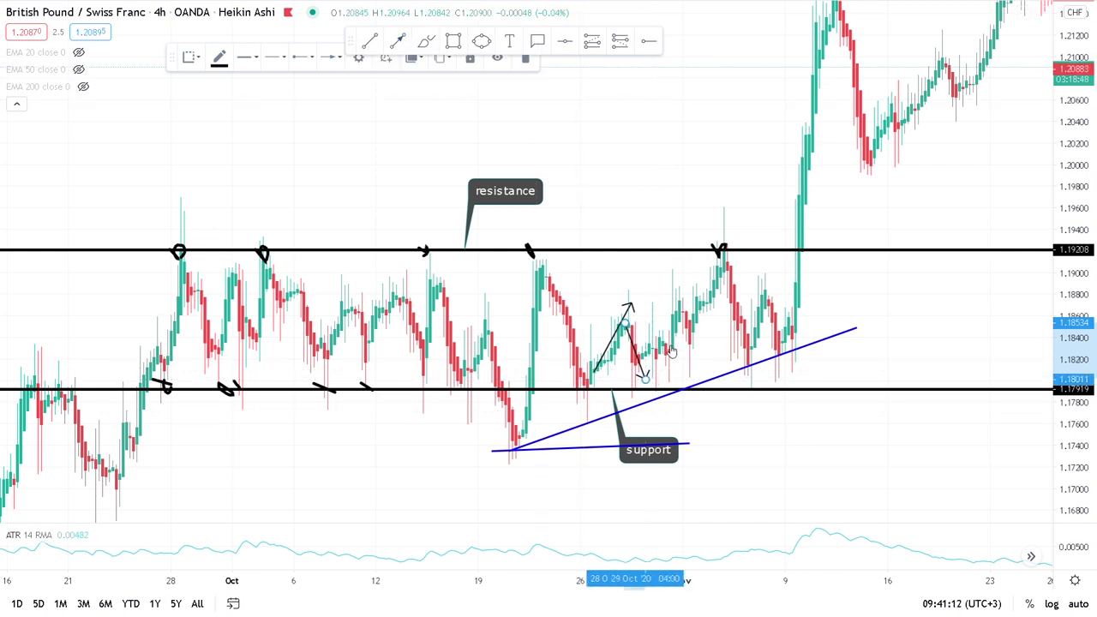
Step: Draw a steep arrow from about 1.19056 down to 1.18177 on 29 October, and a downward arrow from about 1.18871 to 1.18243 on 2 November
left_click(658, 370)
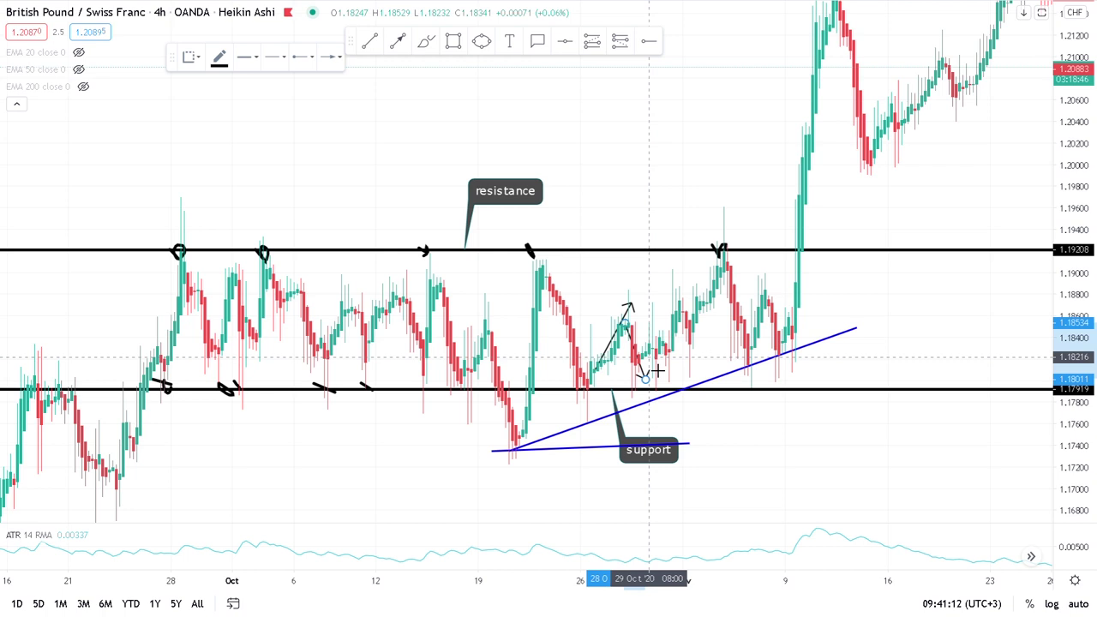
left_click(682, 296)
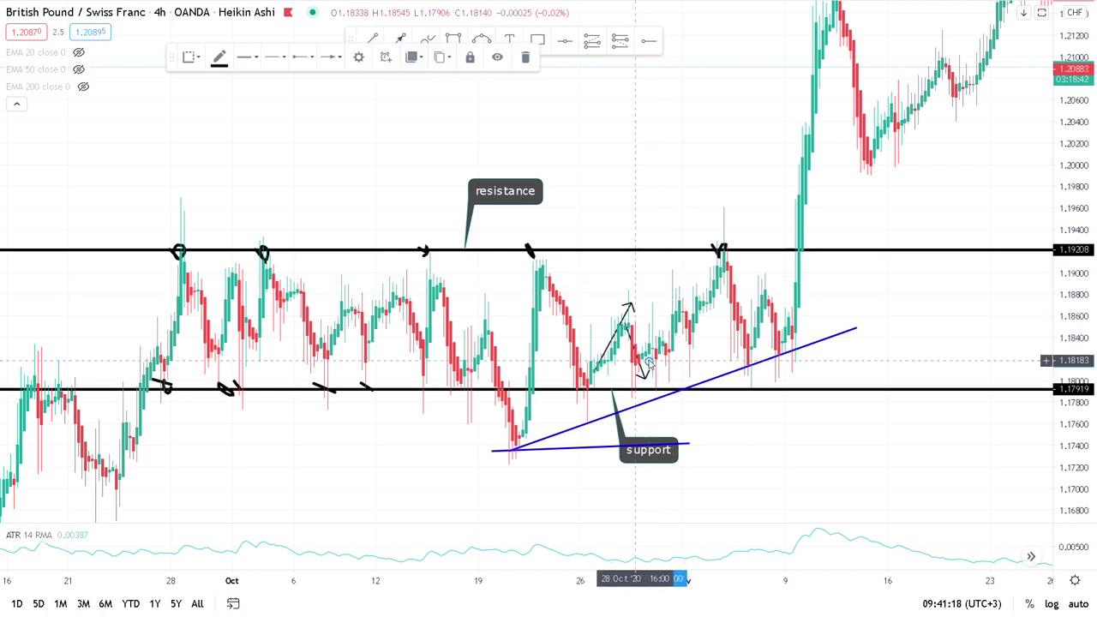
mouse_move(647, 360)
left_mouse_down()
mouse_move(681, 277)
mouse_move(672, 267)
left_mouse_up()
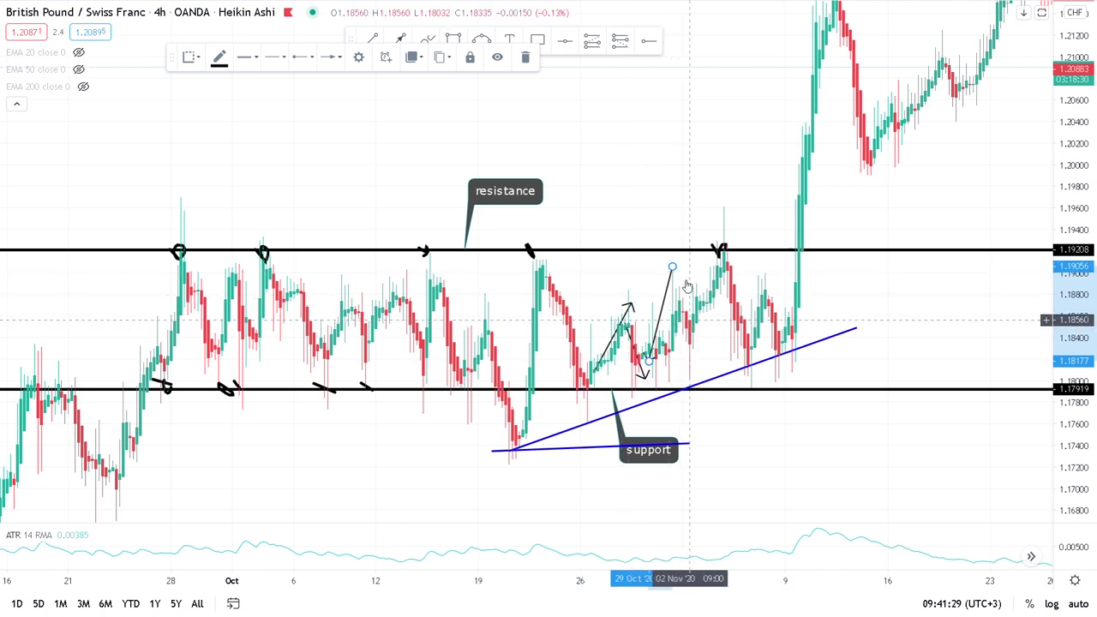
left_click(404, 38)
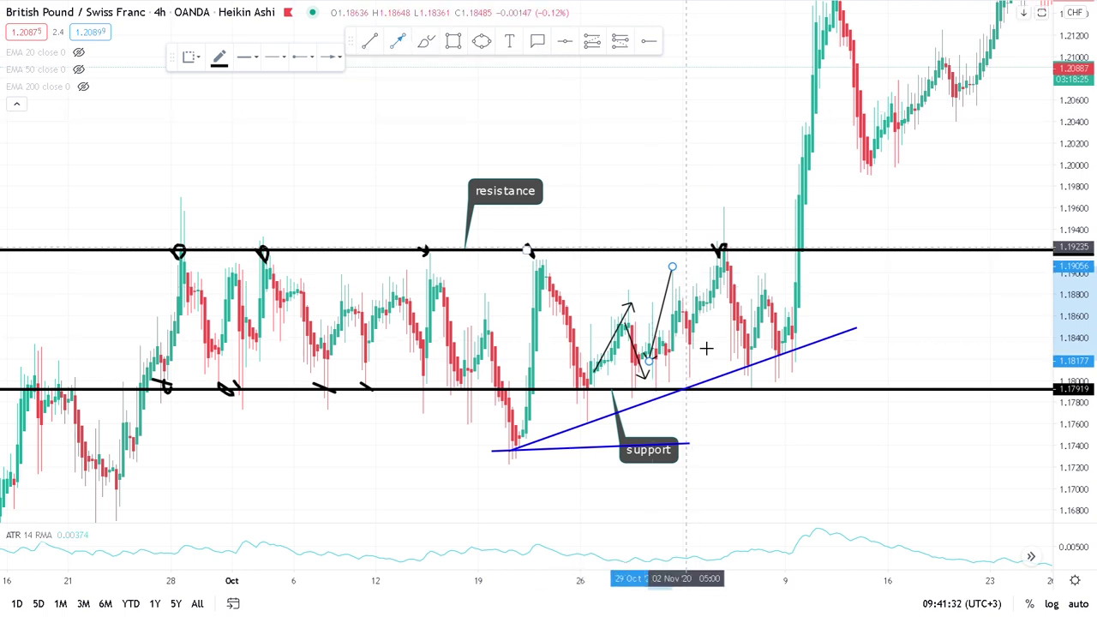
left_click_drag(672, 285, 692, 353)
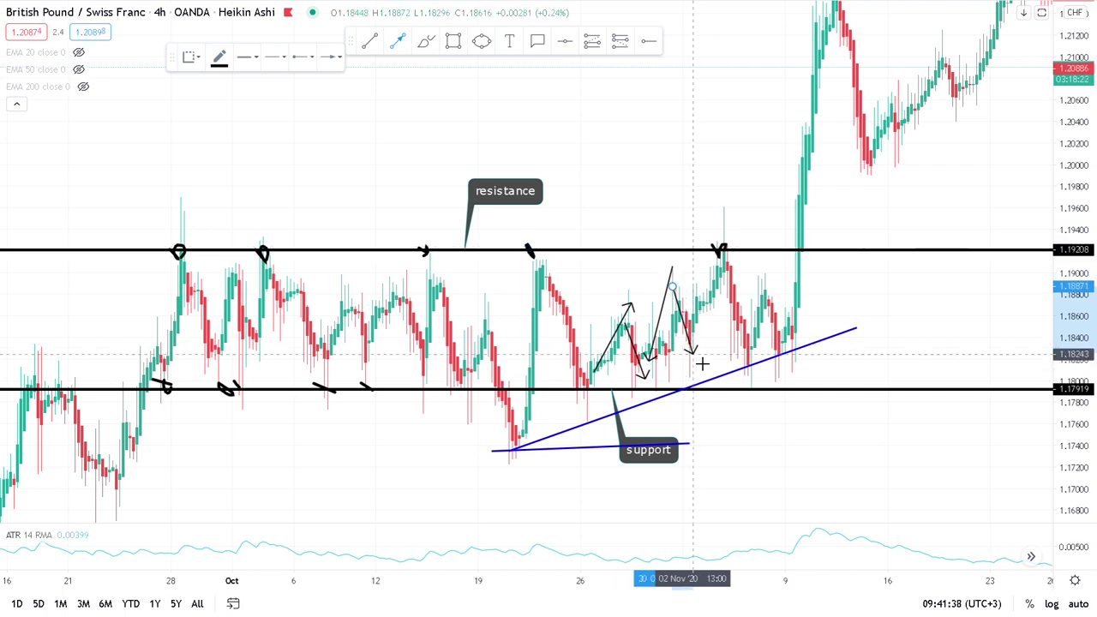
left_click(693, 352)
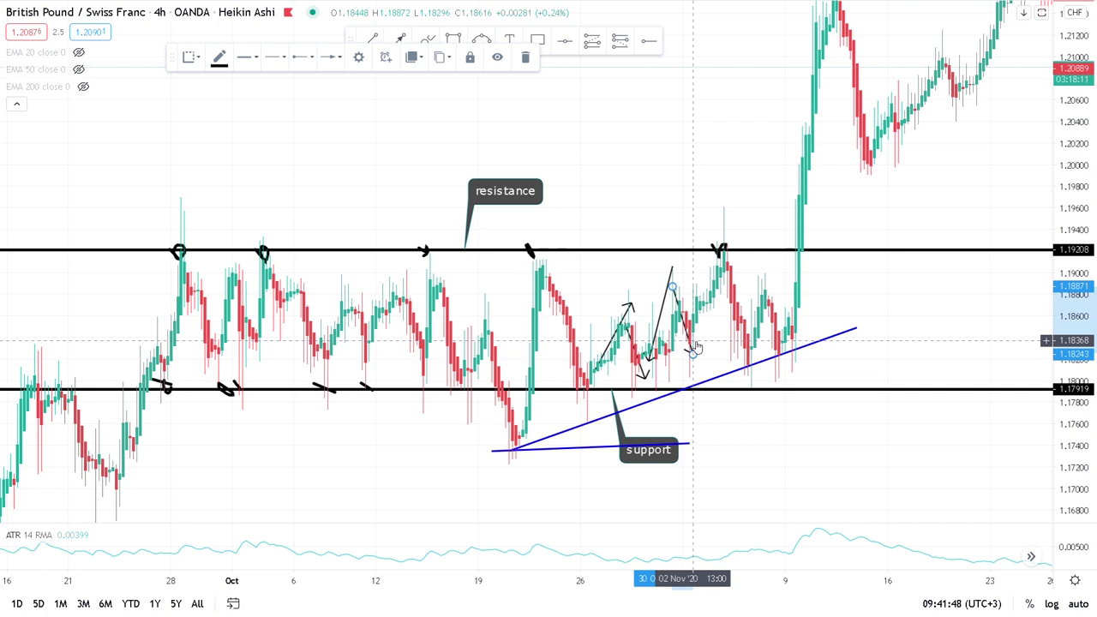
Step: Draw an upward arrow from about 1.18481 on 2 November through resistance to 1.19459 at the 4 November peak, and deselect it
left_click(399, 40)
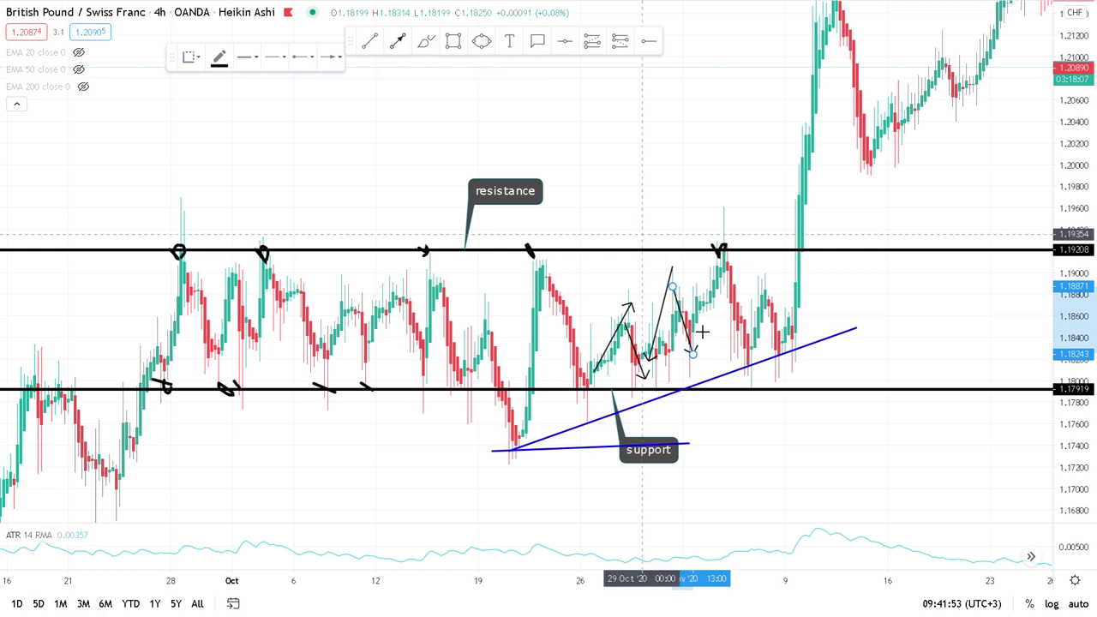
left_click_drag(693, 328, 724, 223)
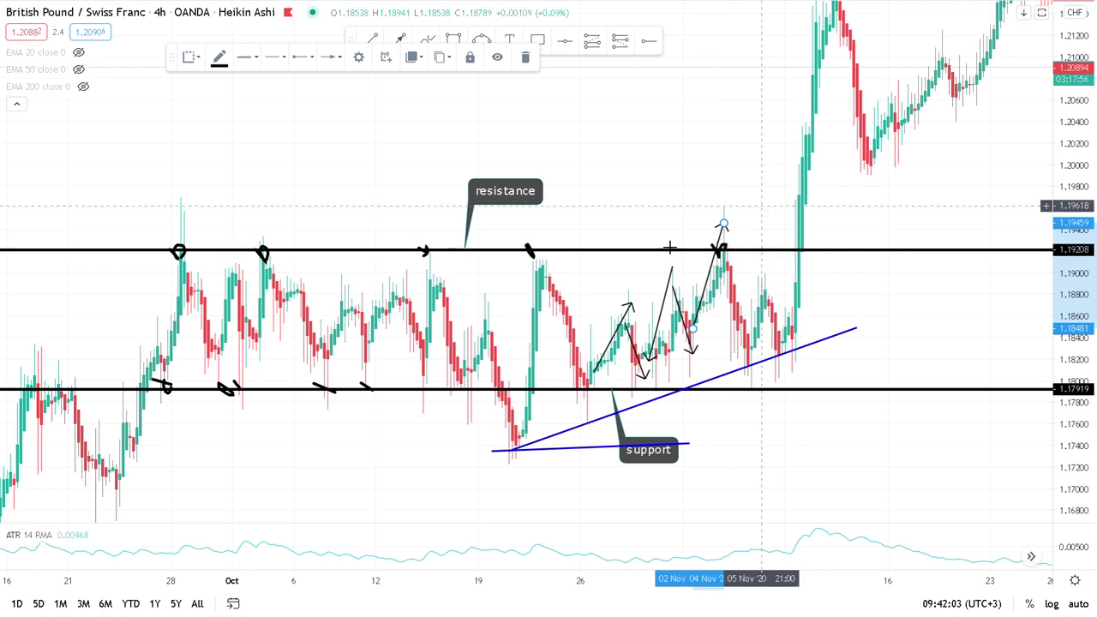
left_click(815, 257)
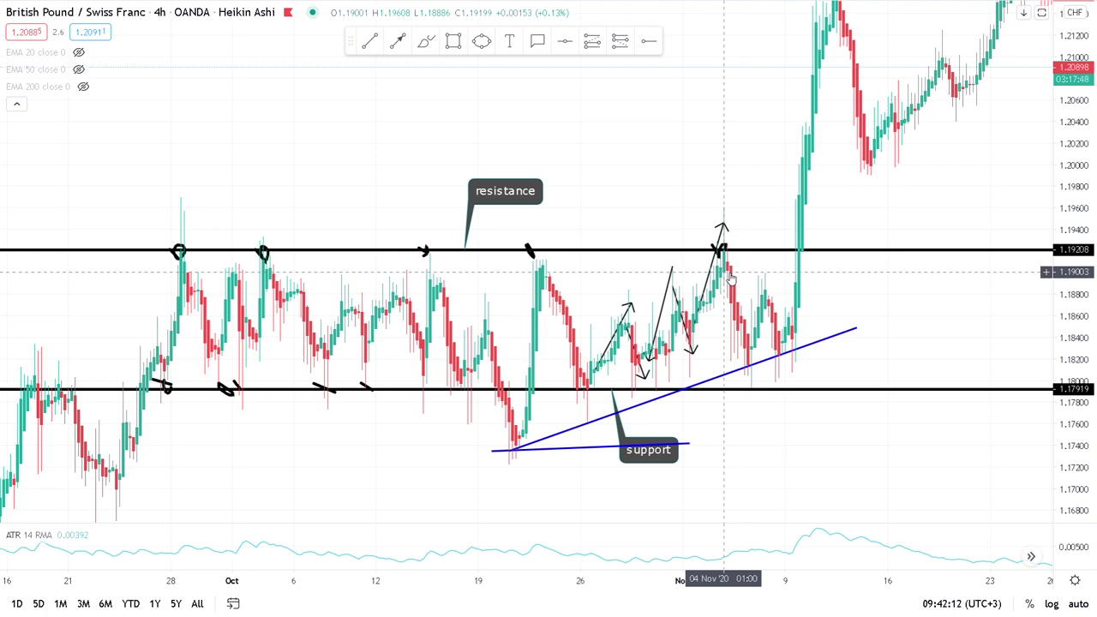
Step: Draw a downward arrow from about 1.19096 on 3 November to 1.18163 on 5 November, and an upward arrow from about 1.18216 to 1.18897
scroll(730, 279, "right", 5)
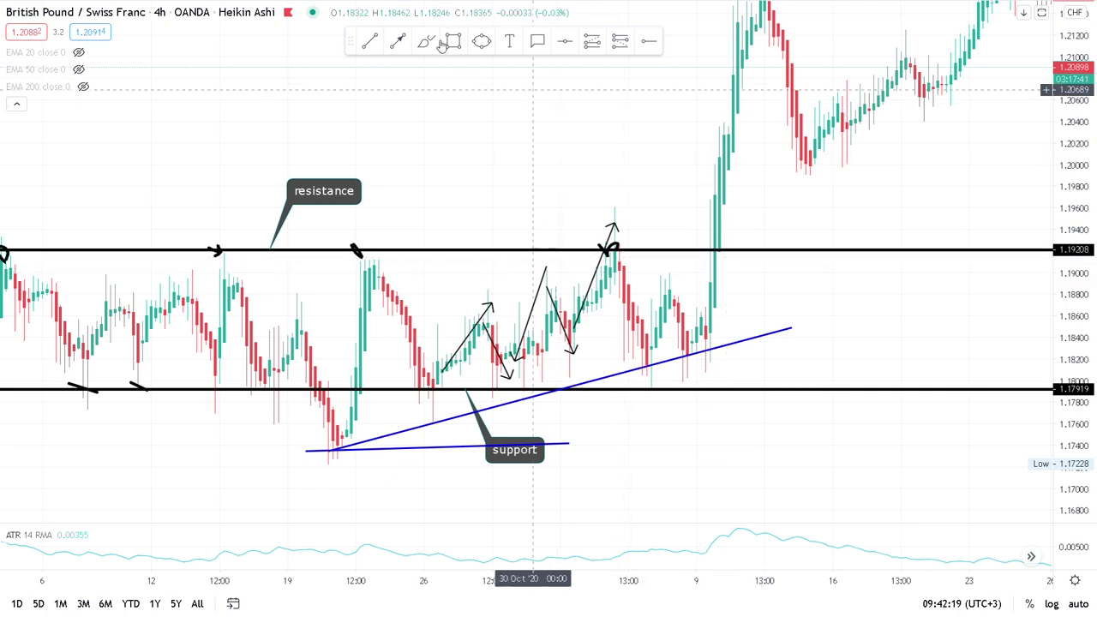
left_click(401, 41)
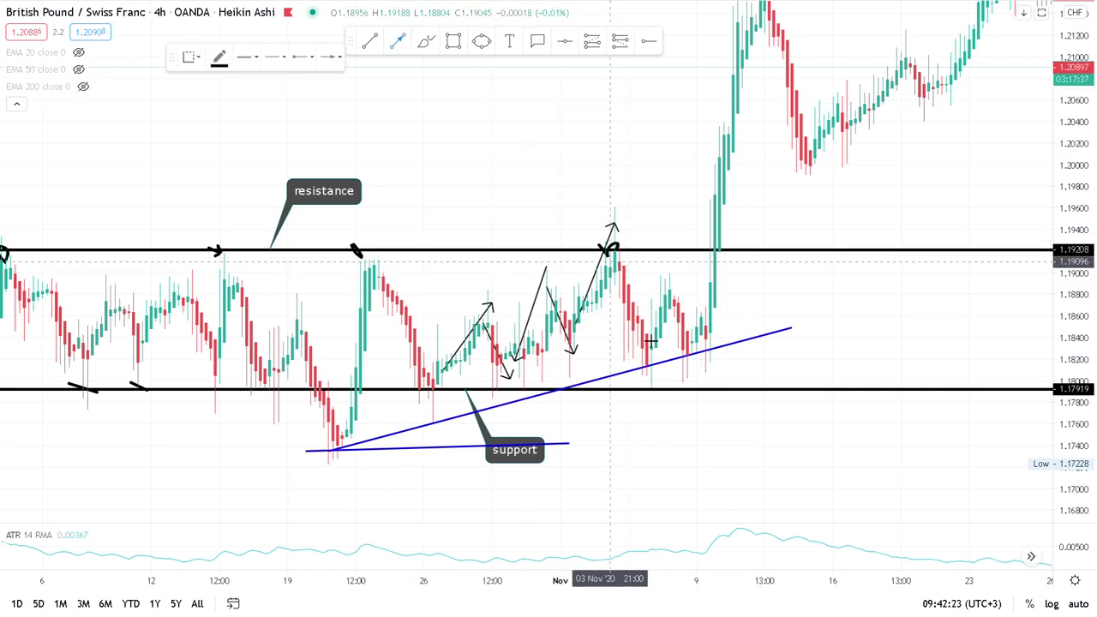
left_click_drag(654, 358, 652, 363)
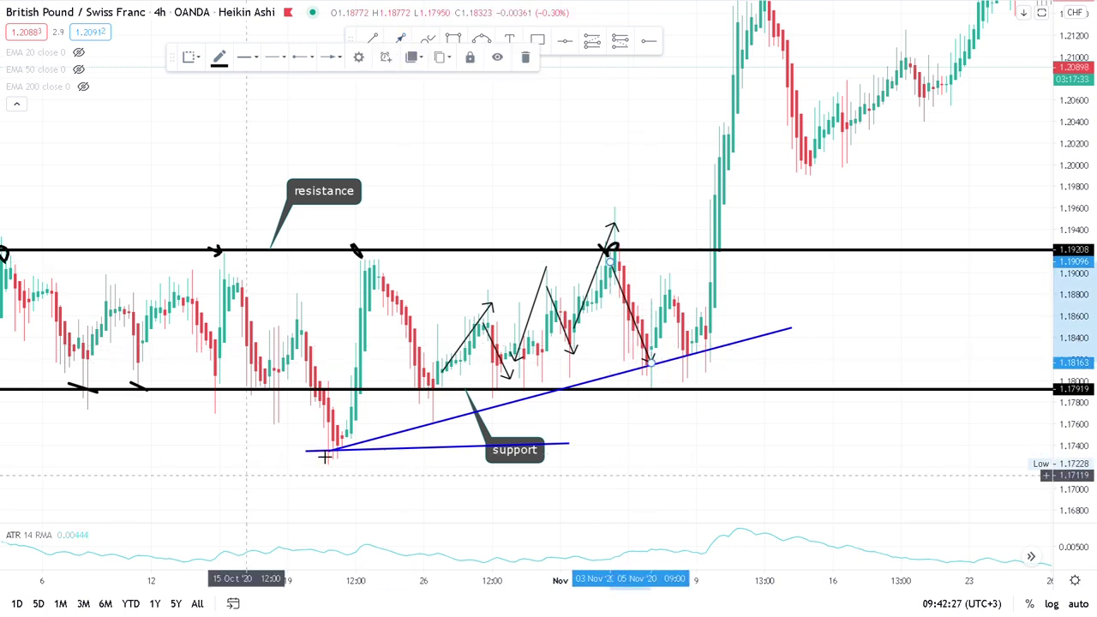
left_click(404, 41)
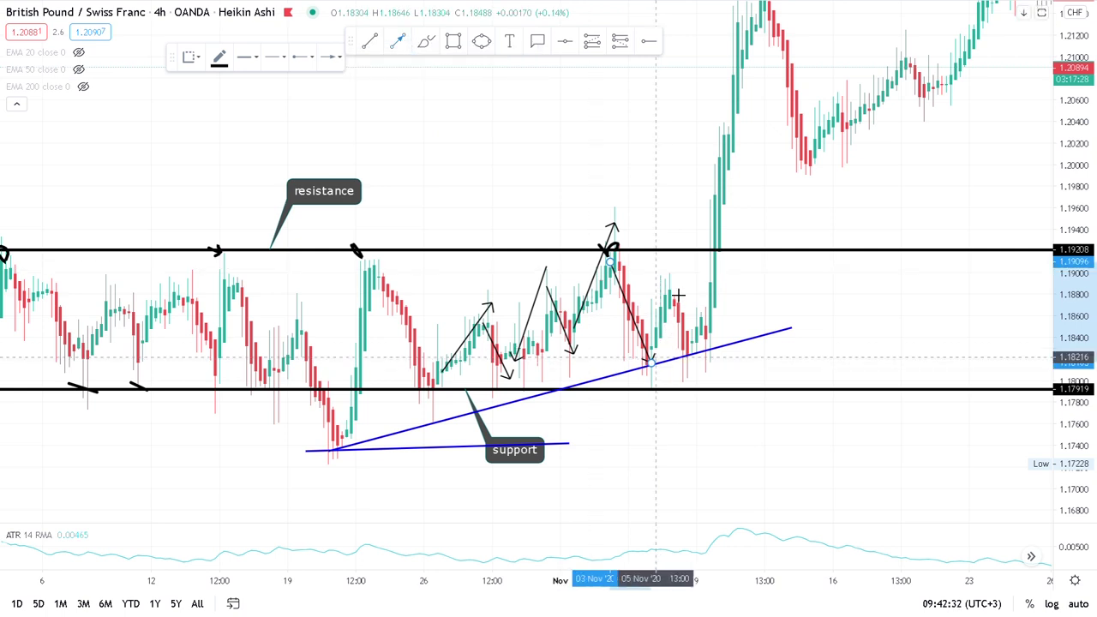
left_click_drag(656, 358, 670, 283)
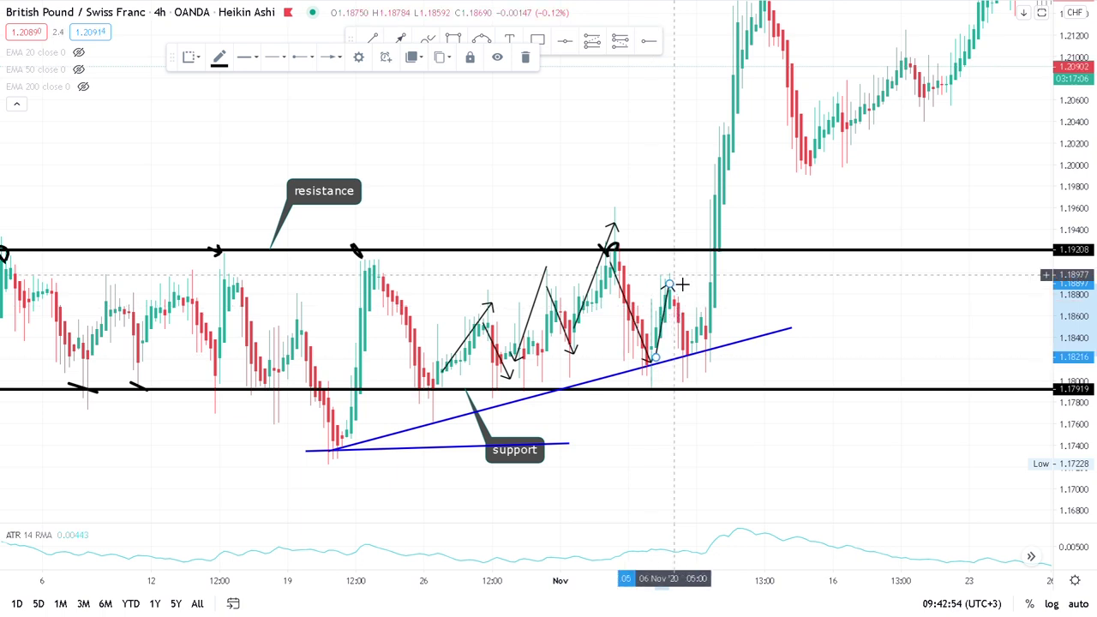
left_click(542, 95)
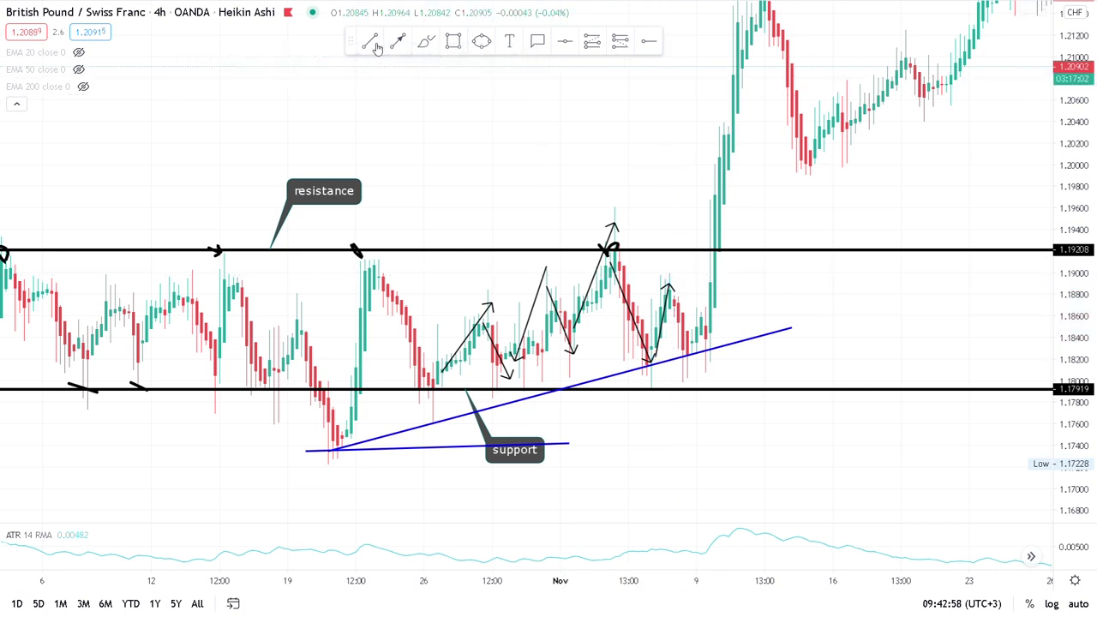
Step: Draw a falling trend line from the early November peak at about 1.19354 to about 1.18309 on 11 November
left_click(377, 47)
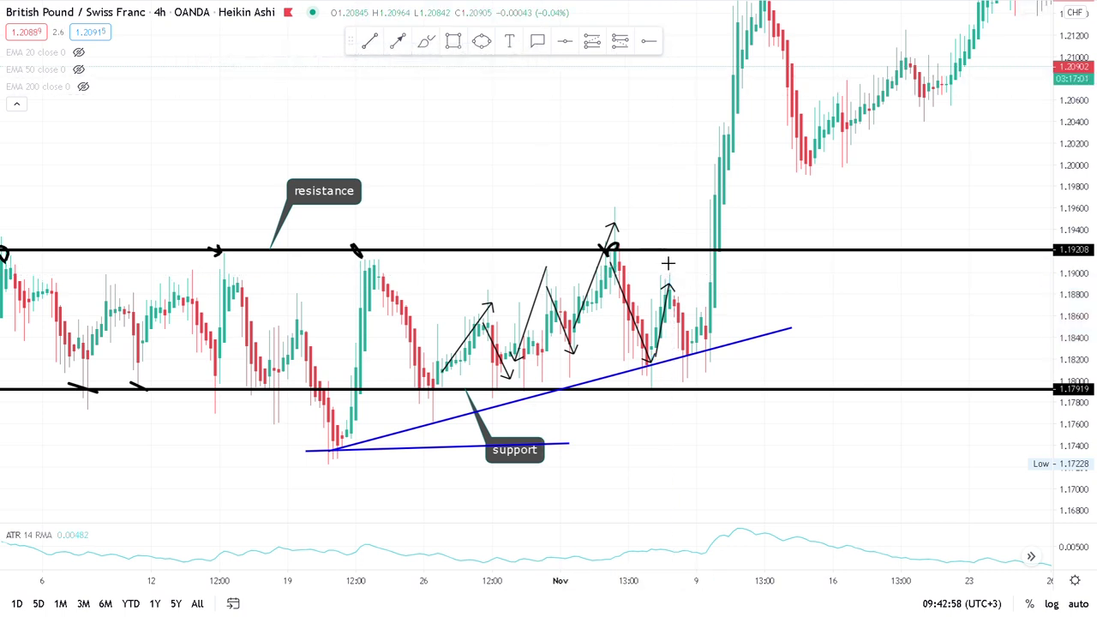
left_click(709, 315)
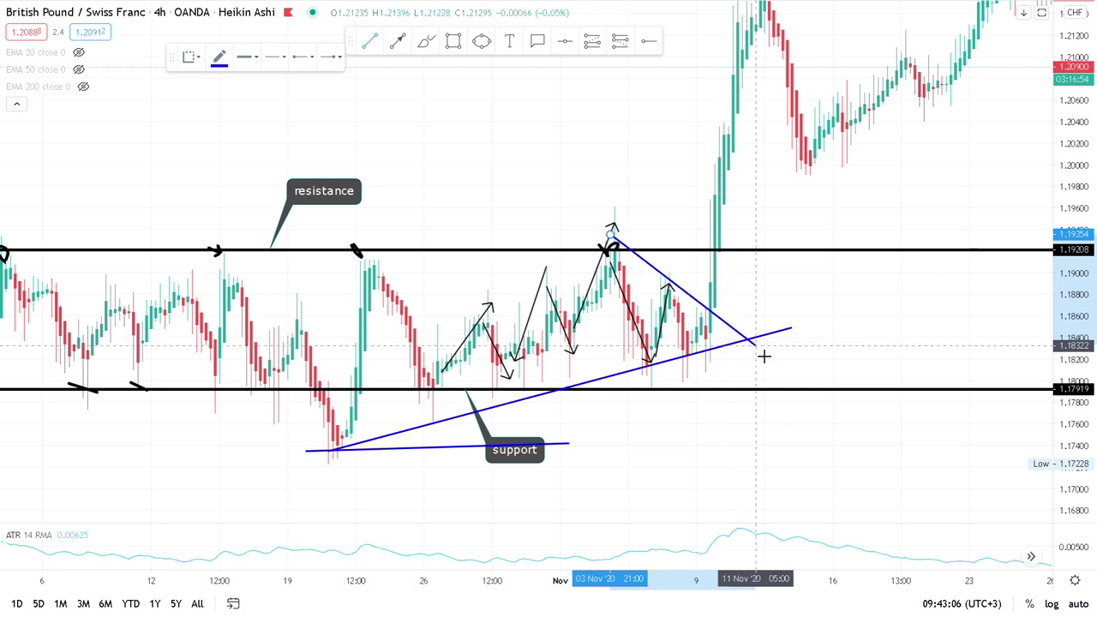
left_click(764, 355)
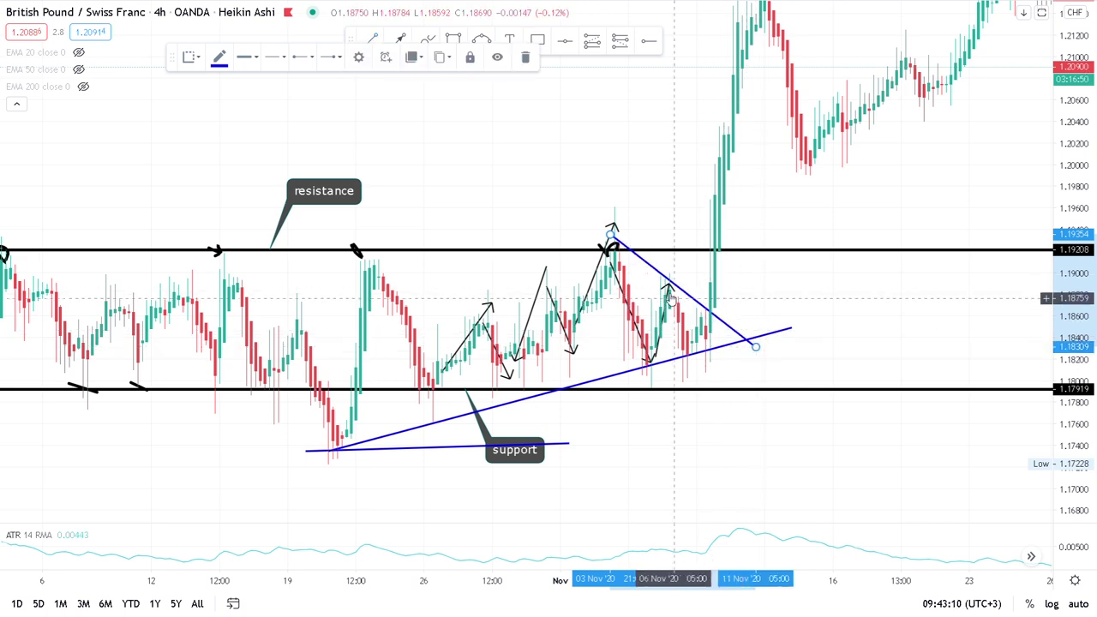
Step: Delete the last three arrows around the early November peak and the hand-drawn touch marks where that peak meets resistance
left_click(665, 292)
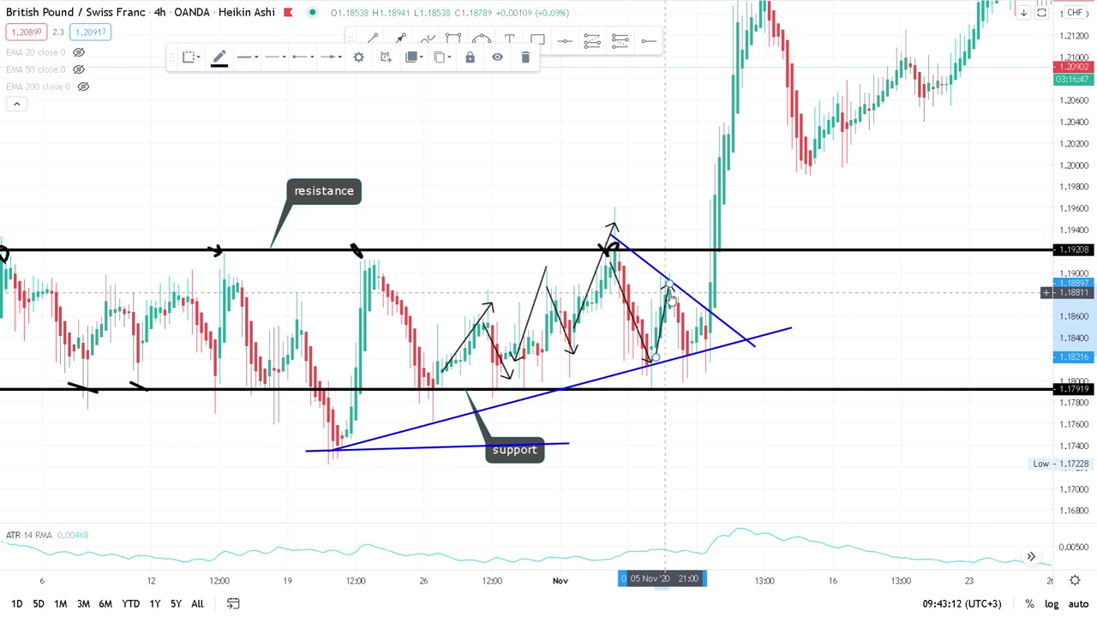
key("Delete")
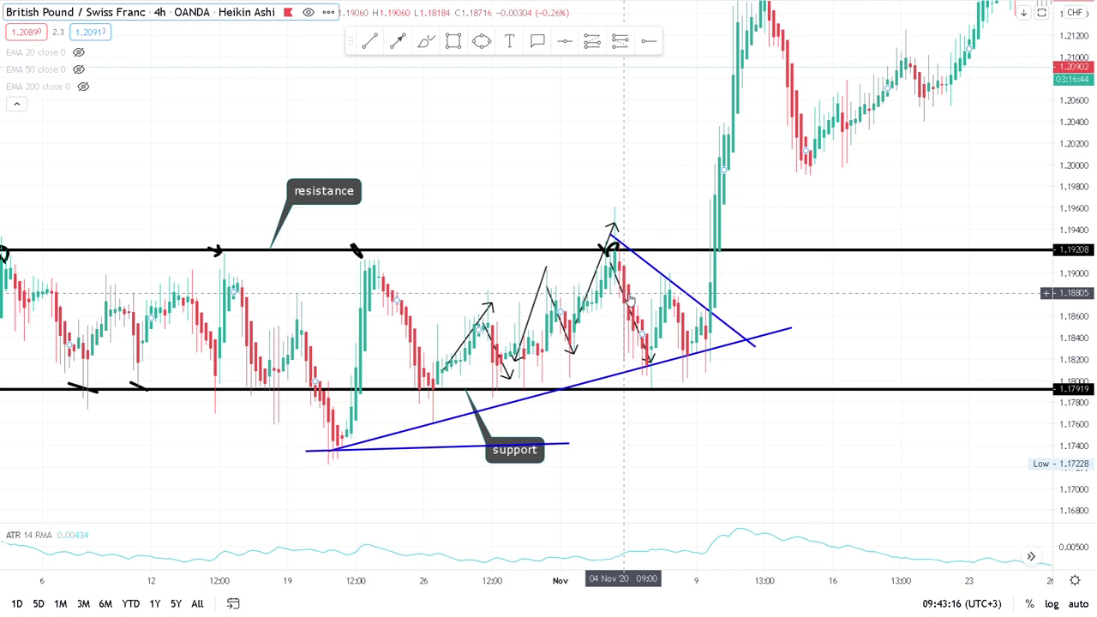
left_click(616, 279)
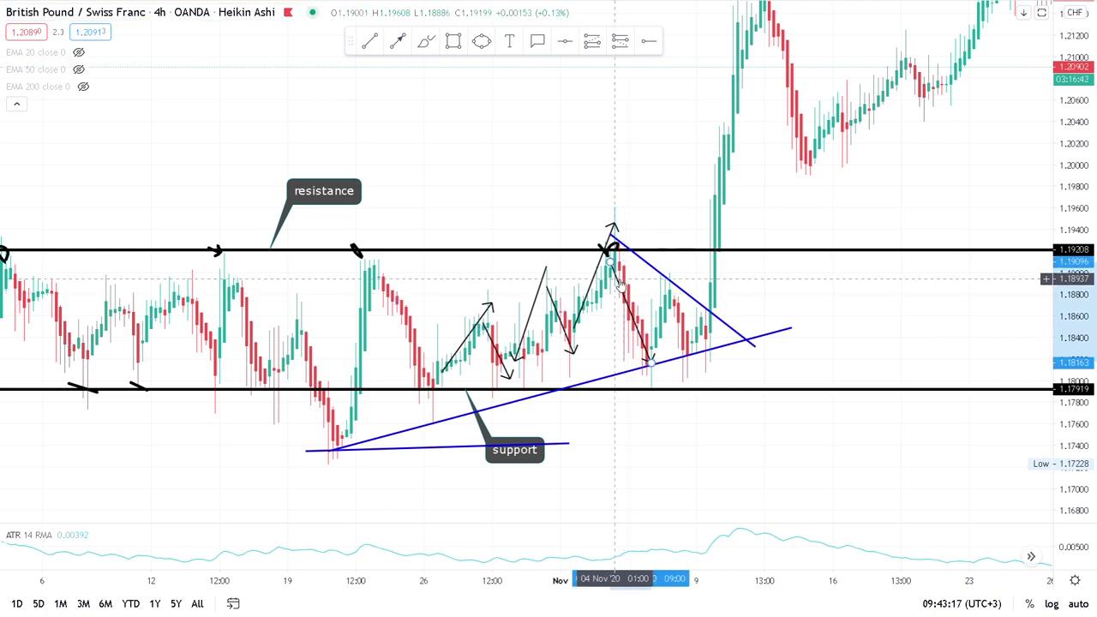
left_click(619, 273)
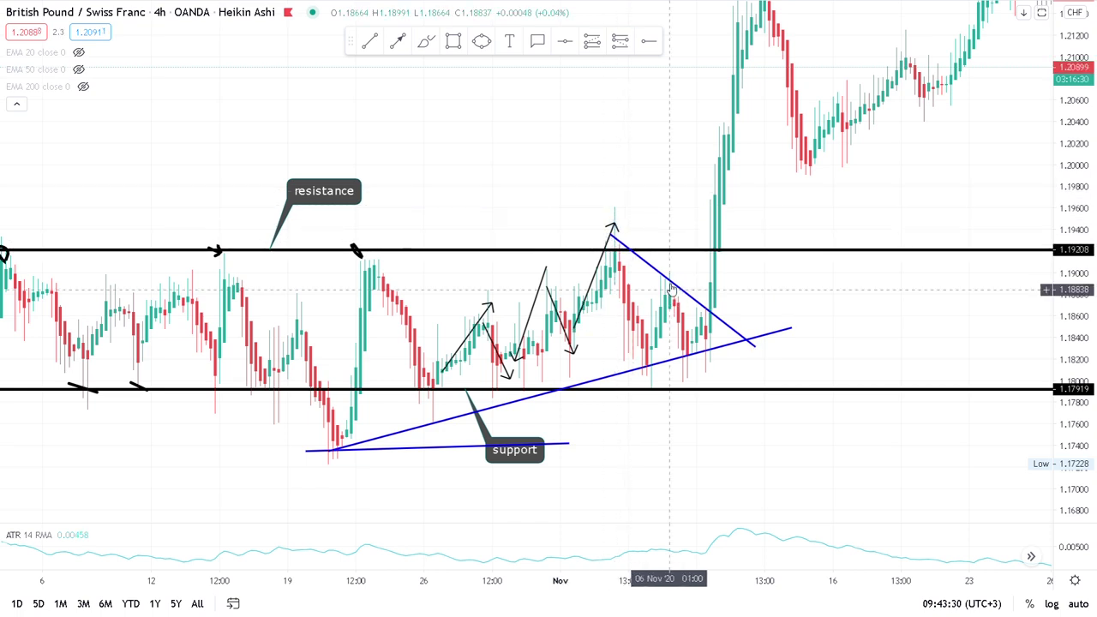
left_click(610, 250)
key("Delete")
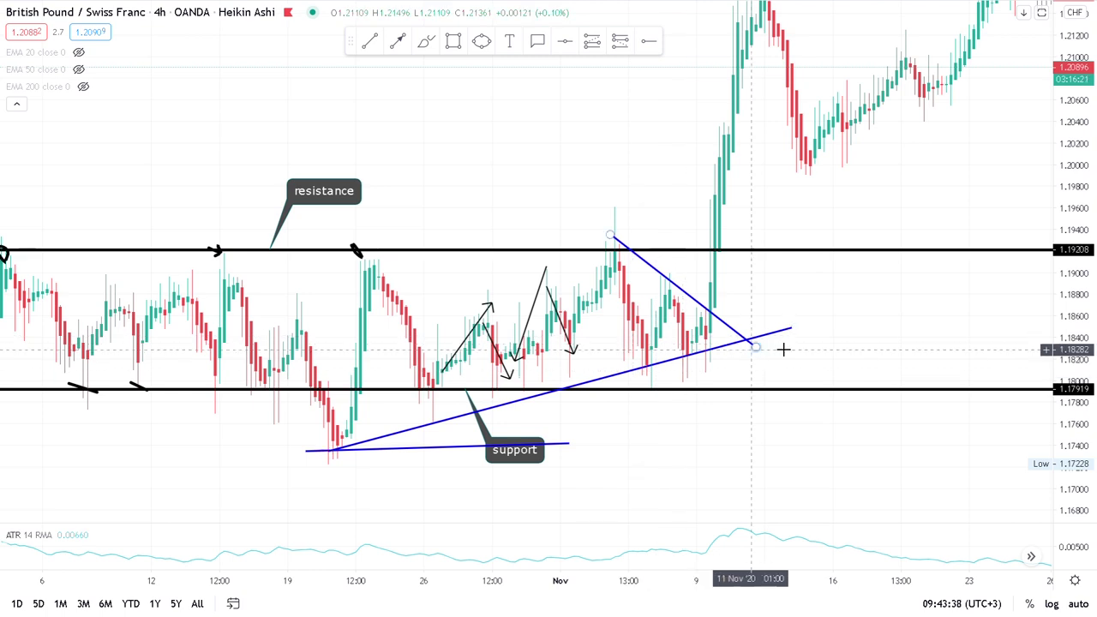
Step: Shorten the falling trend line to end on the rising trend line, at about 1.18382 on 10 November
left_click(740, 342)
left_click_drag(741, 342, 715, 367)
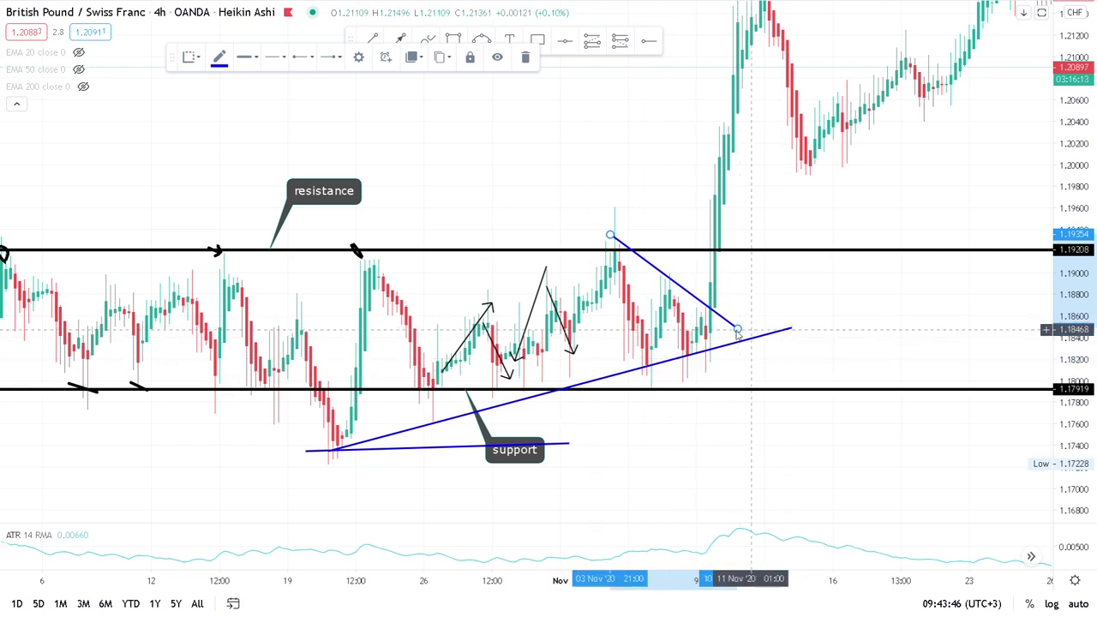
left_click_drag(752, 352, 748, 348)
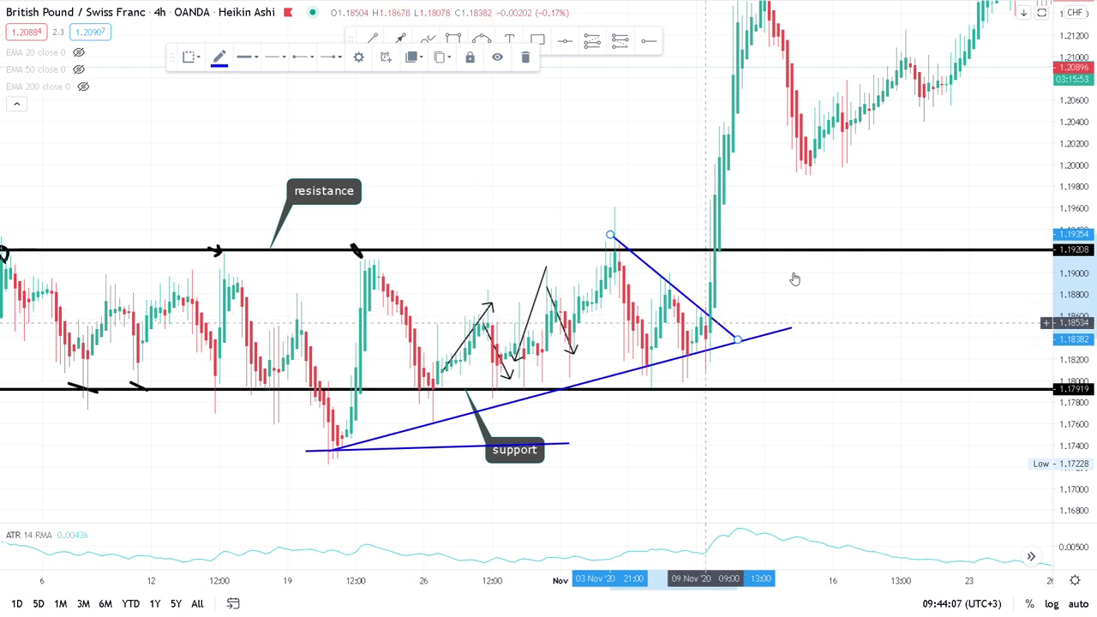
Step: Draw a short, slightly rising trend line just above resistance from 6 November to about 1.19301 on 10 November
scroll(798, 281, "up", 1)
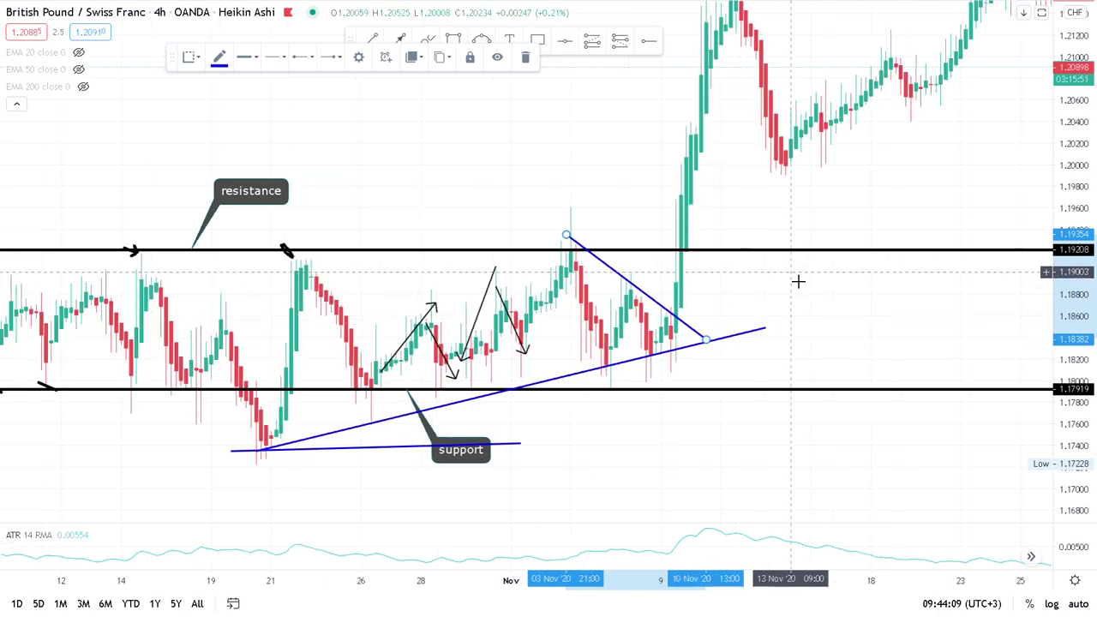
scroll(798, 281, "up", 1)
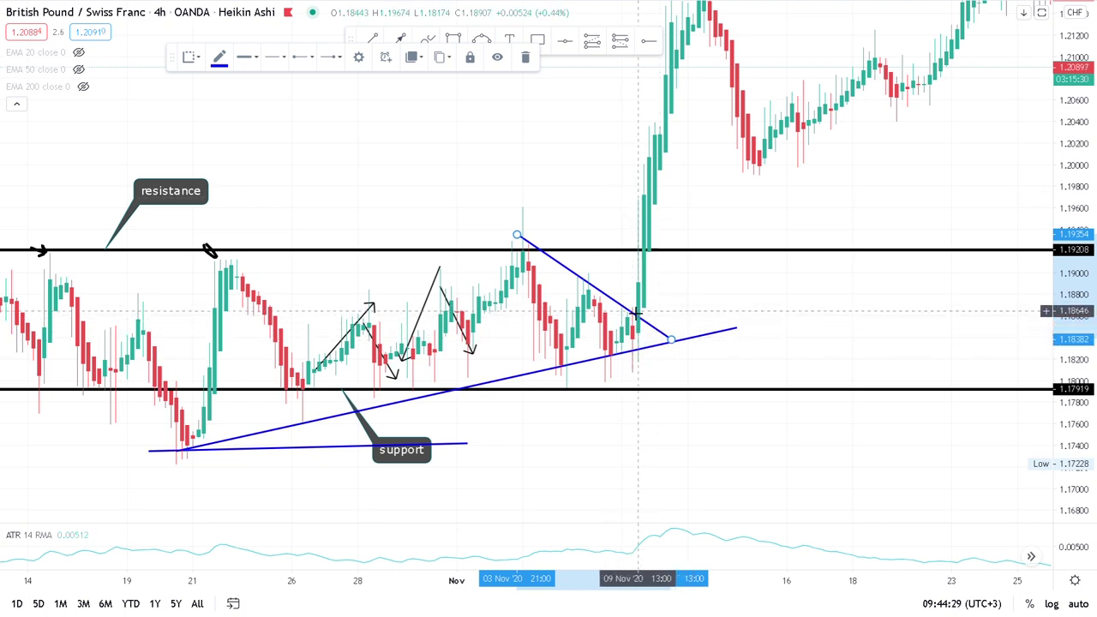
left_click(383, 41)
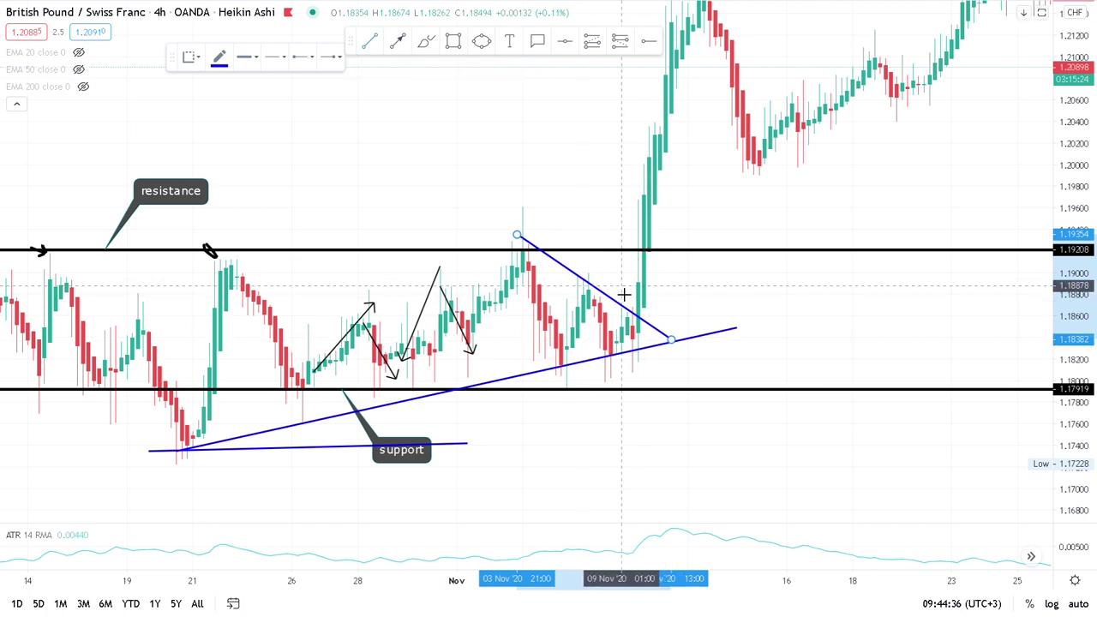
left_click(594, 246)
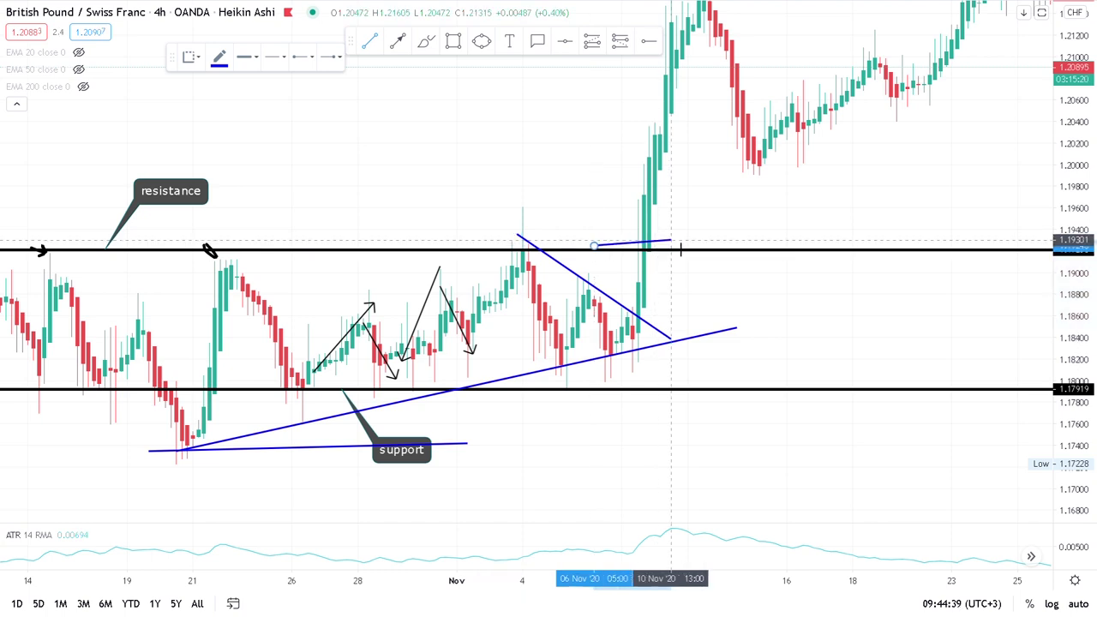
left_click(662, 197)
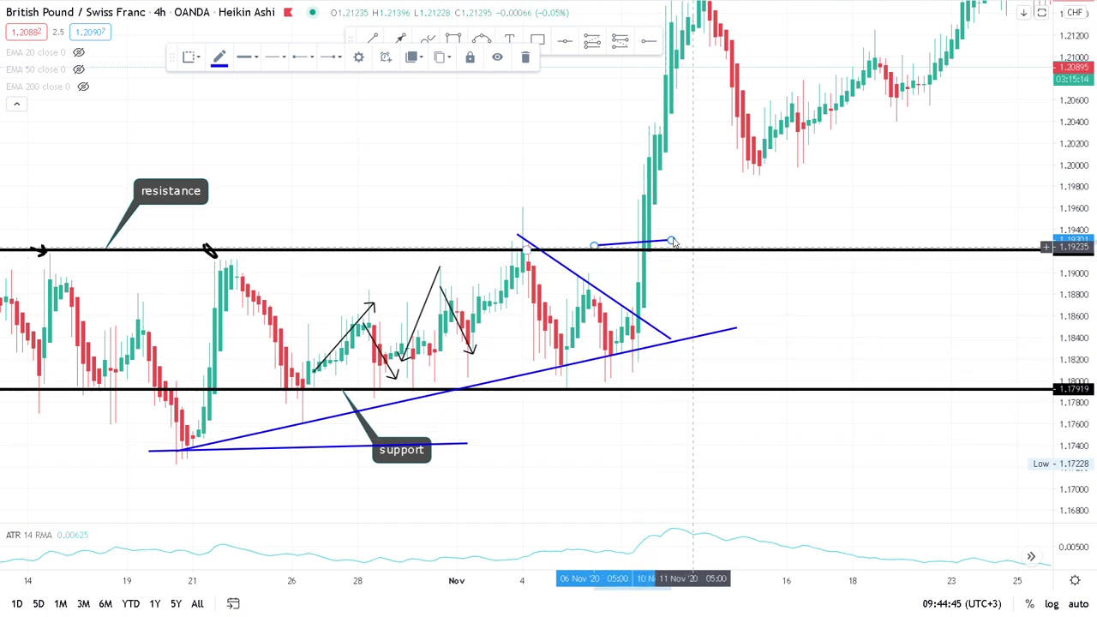
Step: Delete the short, slightly rising trend line drawn just above resistance
left_click(532, 57)
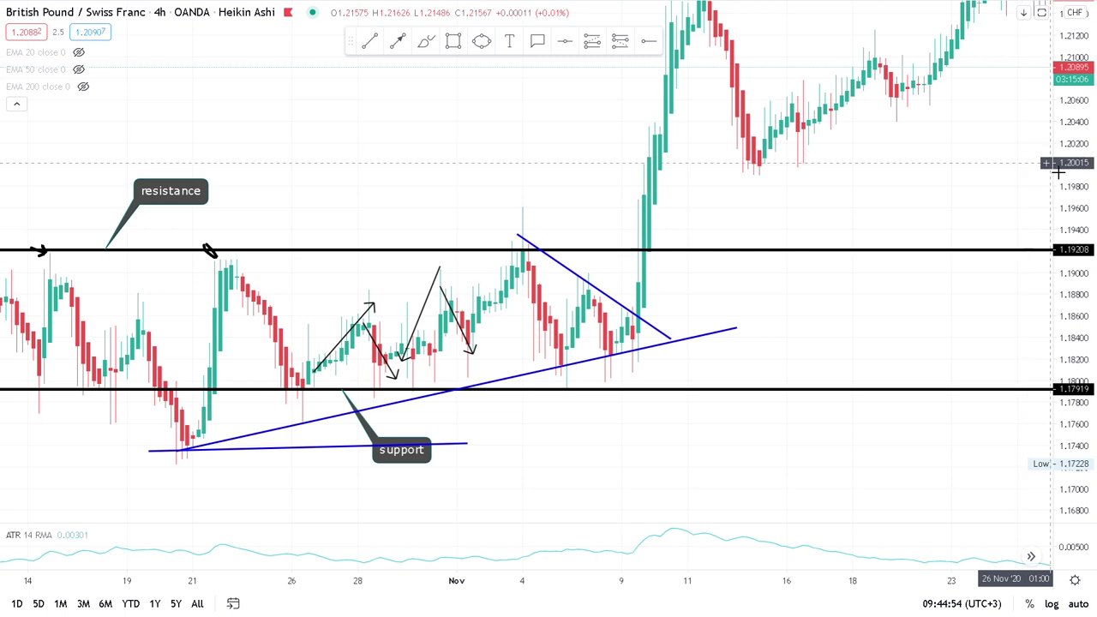
Step: Show the hidden EMA 20 on the chart
left_click_drag(1070, 221, 1069, 263)
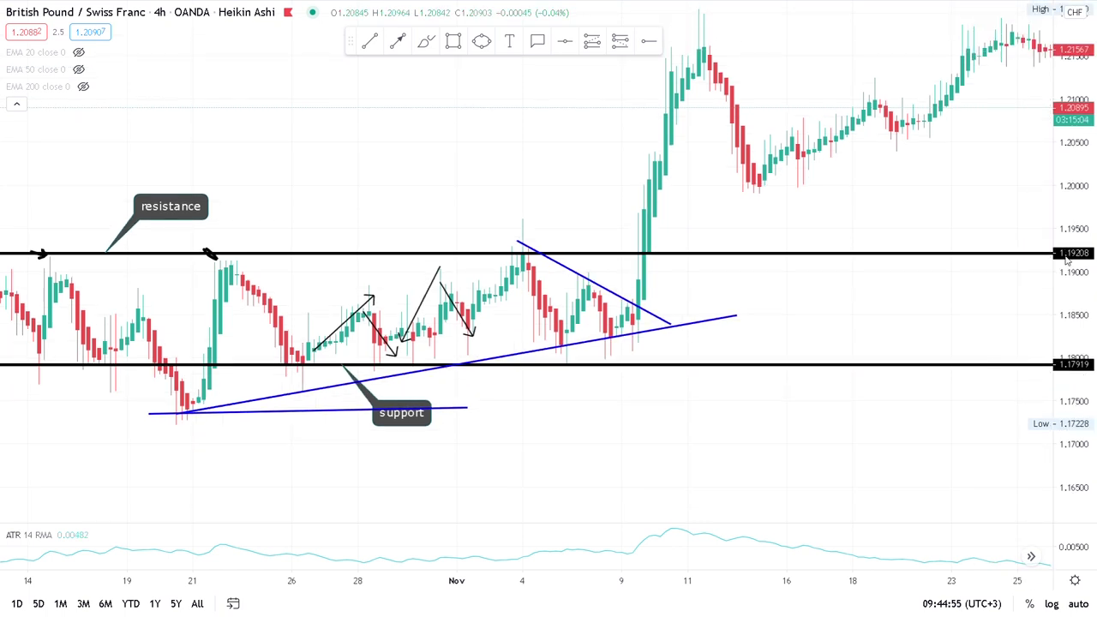
left_click_drag(892, 363, 907, 398)
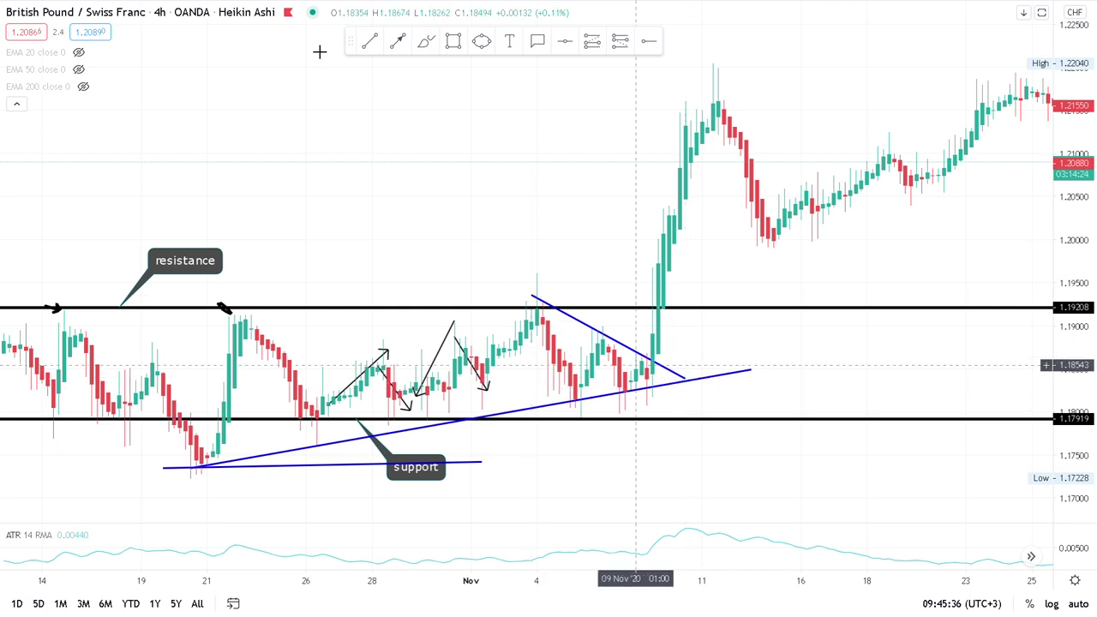
left_click(79, 53)
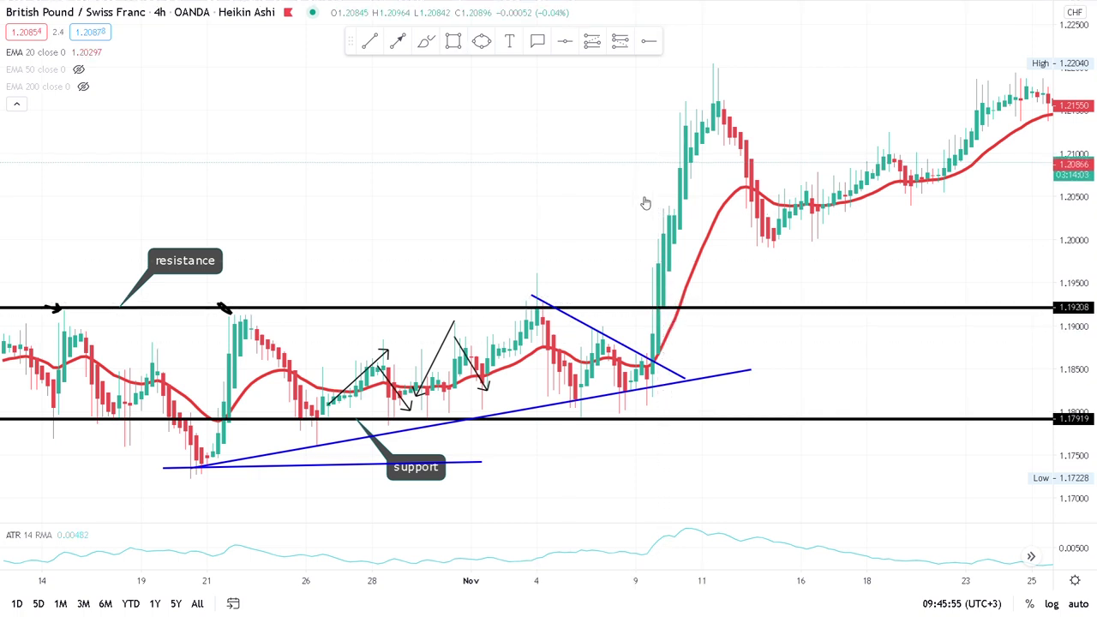
Step: Draw a narrow rectangle over the breakout candles of 9–10 November, from about 1.19115 up to about 1.20374
left_click(673, 315)
left_click_drag(674, 318, 674, 320)
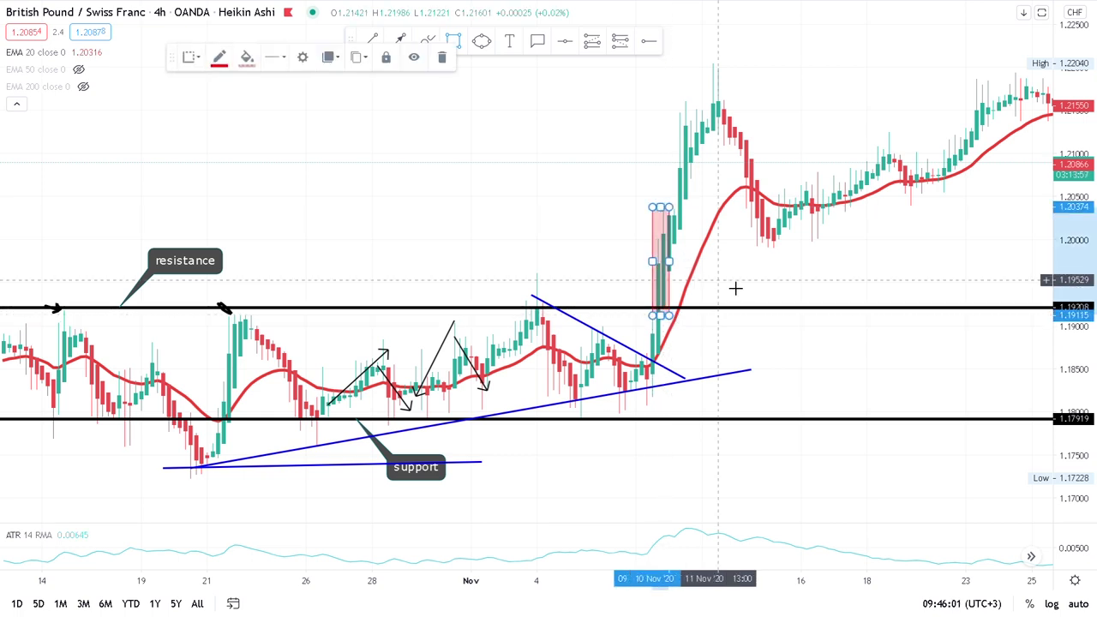
left_click(583, 206)
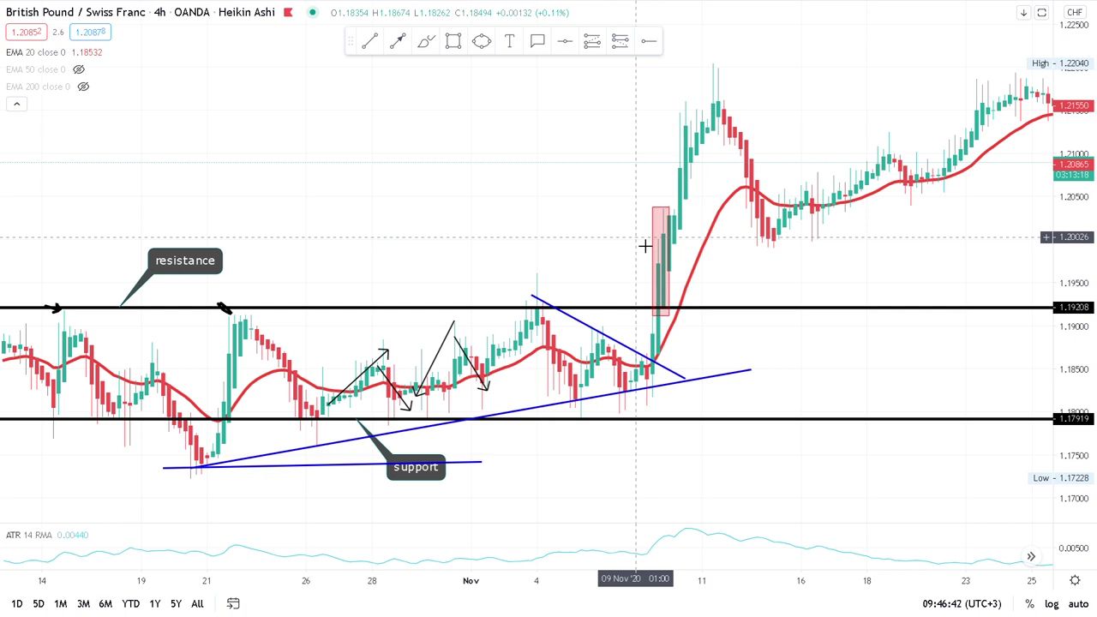
scroll(644, 246, "down", 2)
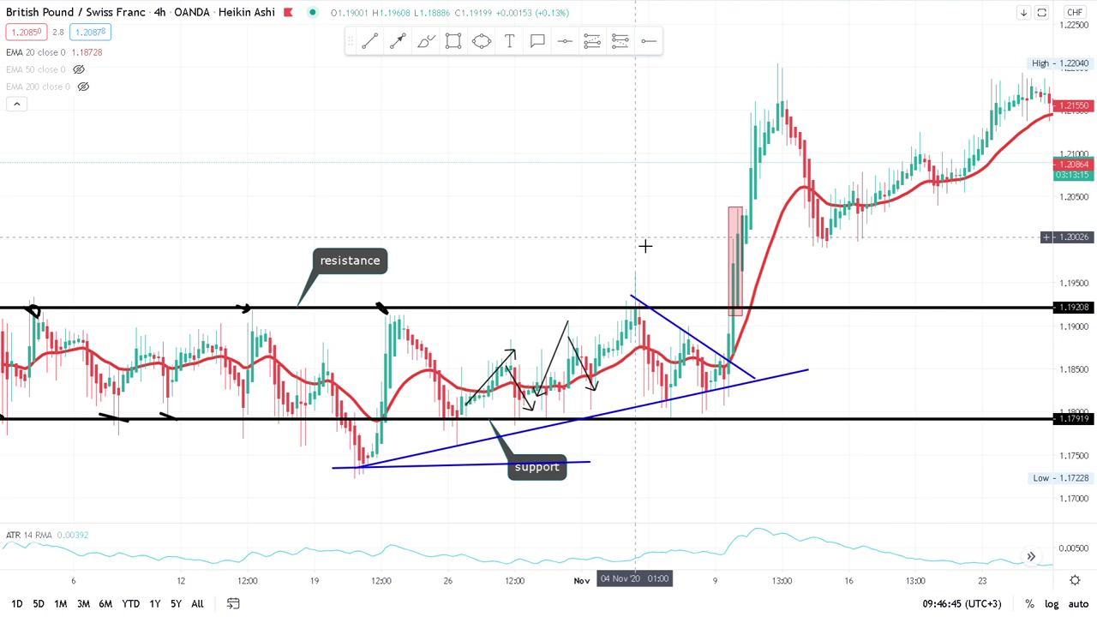
scroll(645, 246, "down", 1)
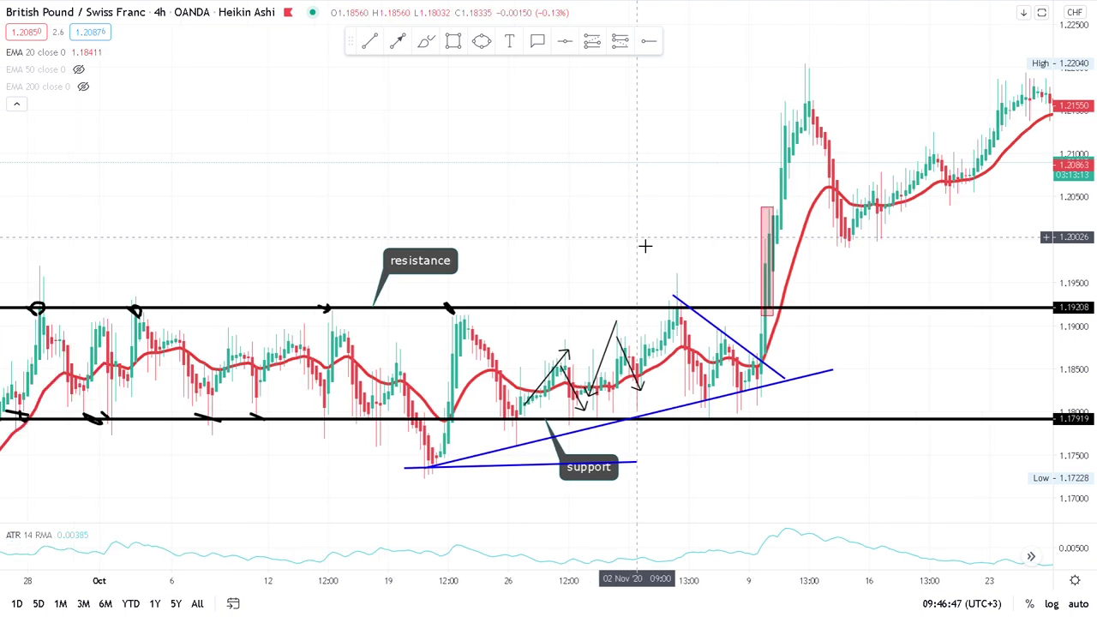